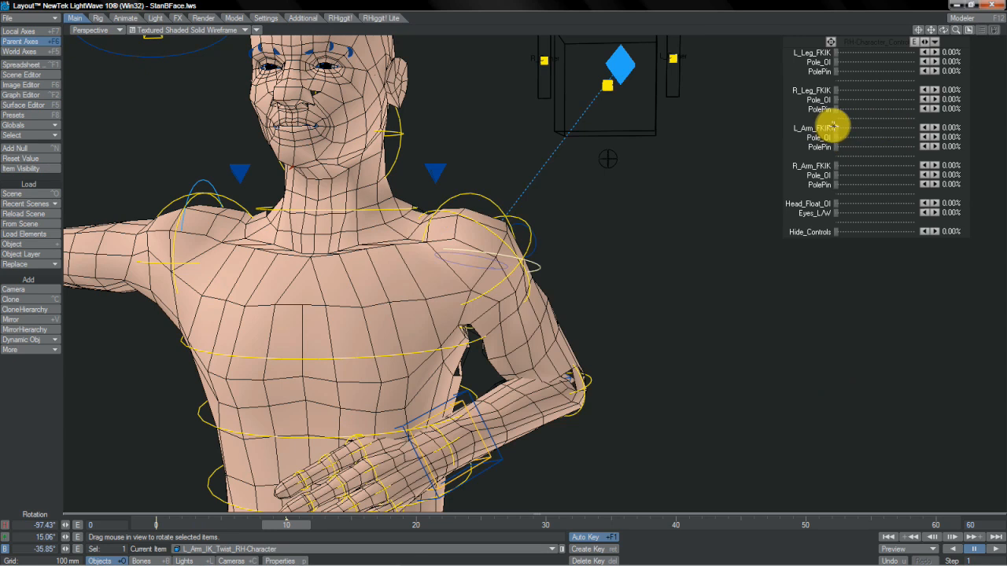
- Set L_Arm_FKIK to 100% at frame 10 and scrub between frames 0 and 10 to check the left arm's FK-to-IK blend
click(834, 127)
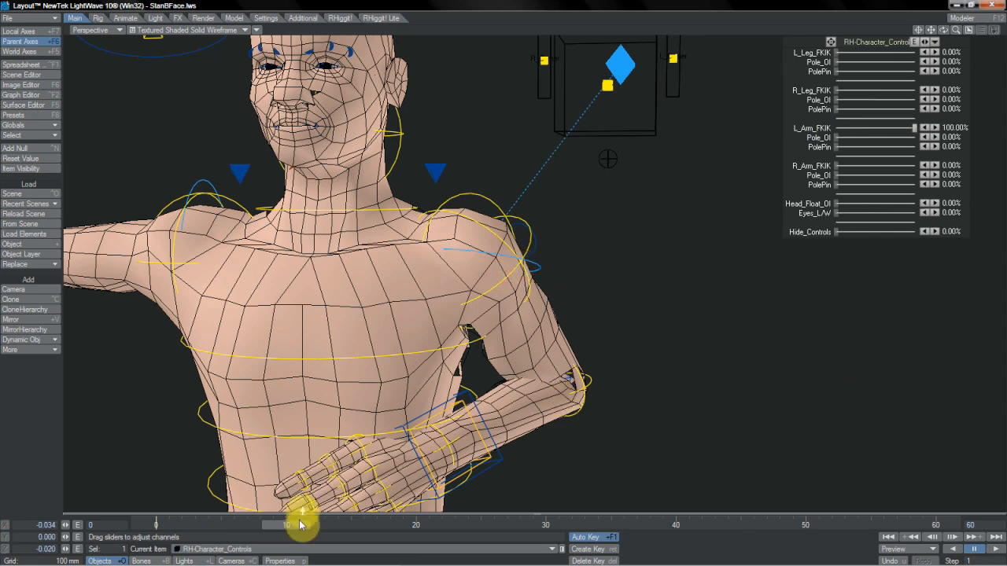
drag(286, 525, 156, 525)
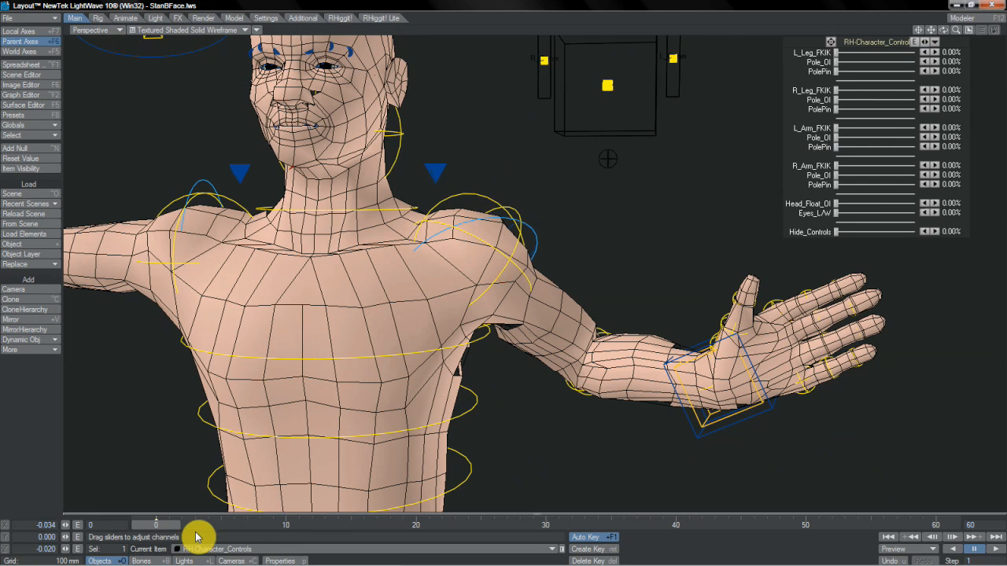
drag(162, 525, 247, 525)
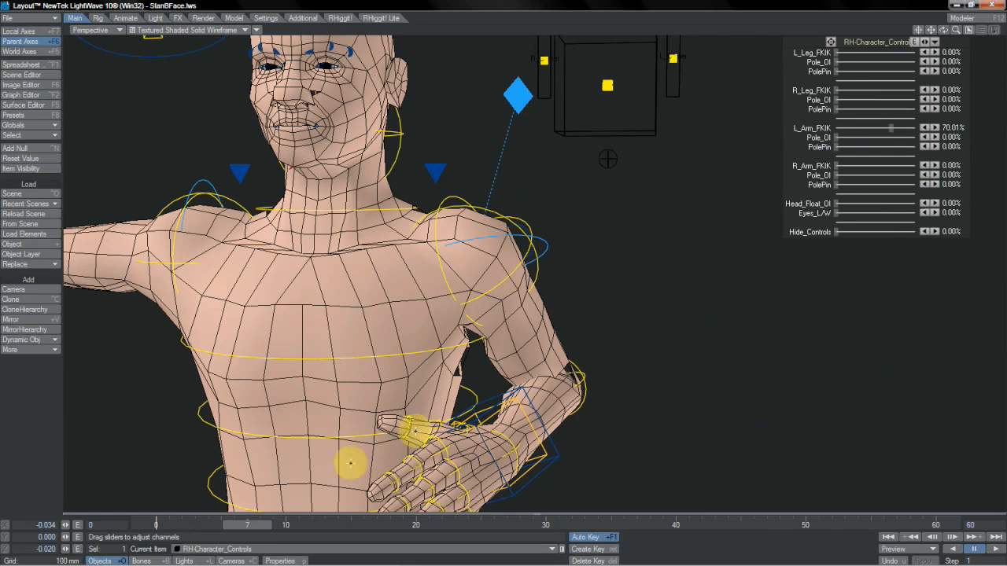
drag(247, 528, 221, 525)
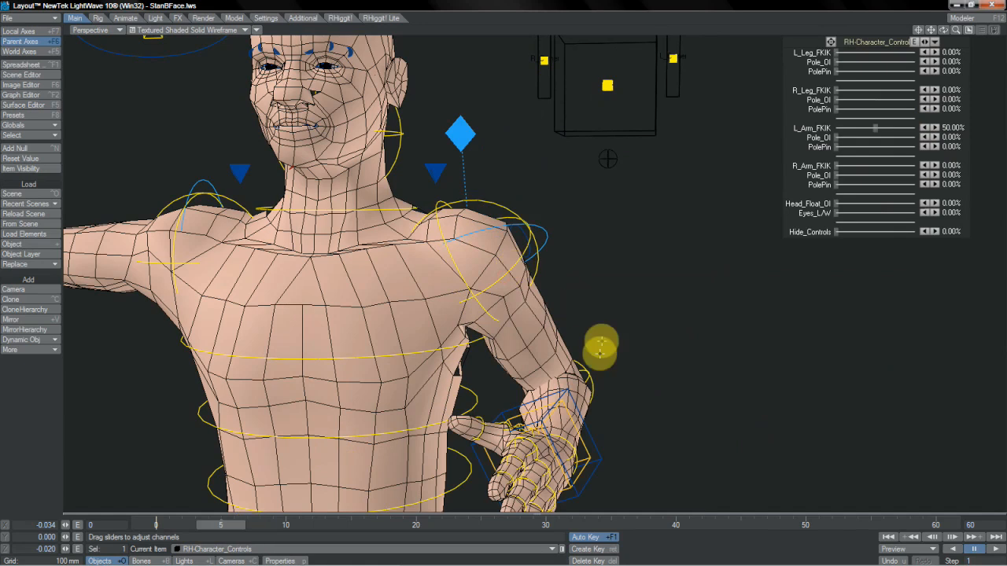
- Reposition the left arm IK goal at frame 5 and lower it at frame 10 to about 1.26 m in Y
drag(589, 373, 555, 445)
key(t)
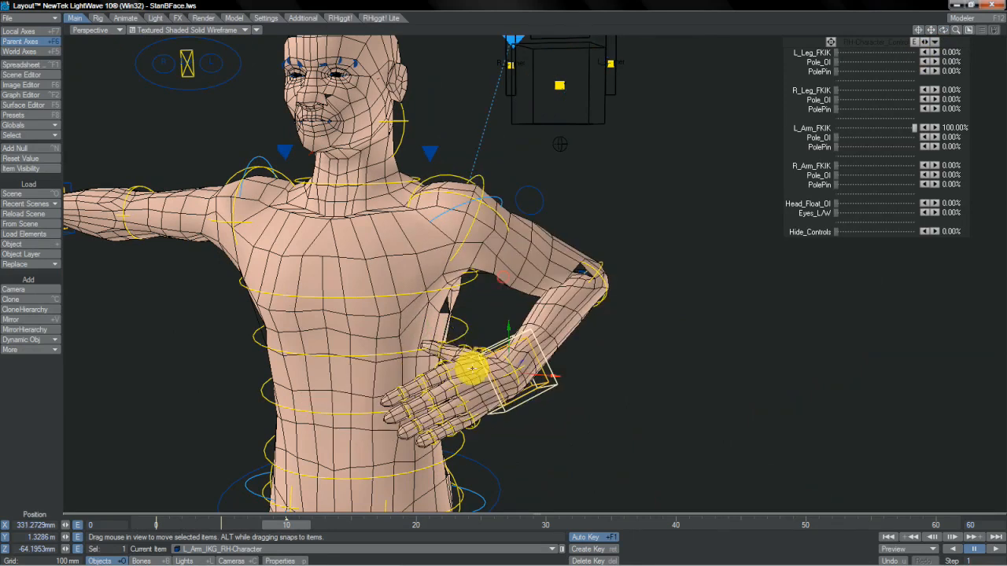
drag(505, 323, 505, 362)
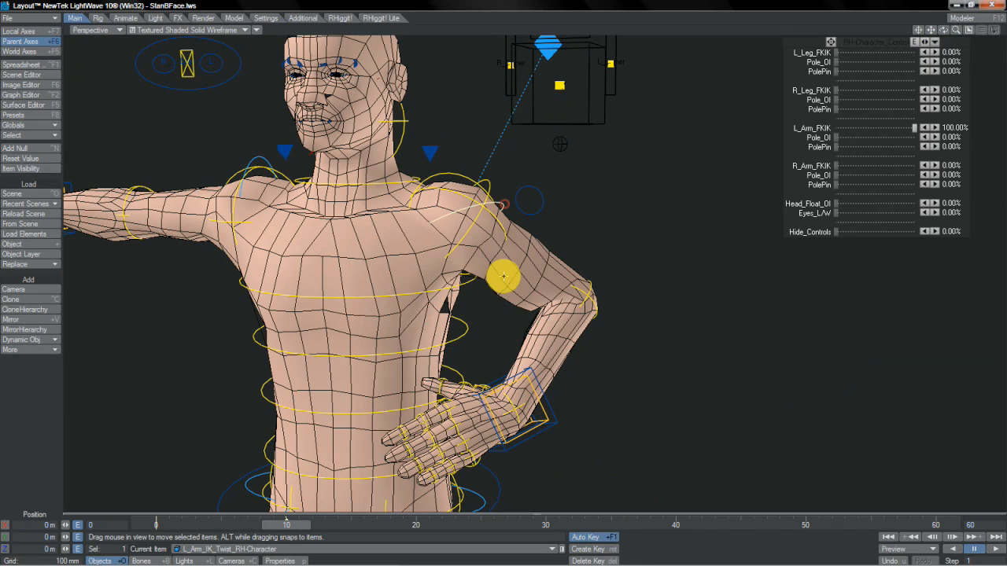
- Rotate the left arm IK twist control to a bank of about -31° to adjust the elbow
drag(521, 268, 476, 272)
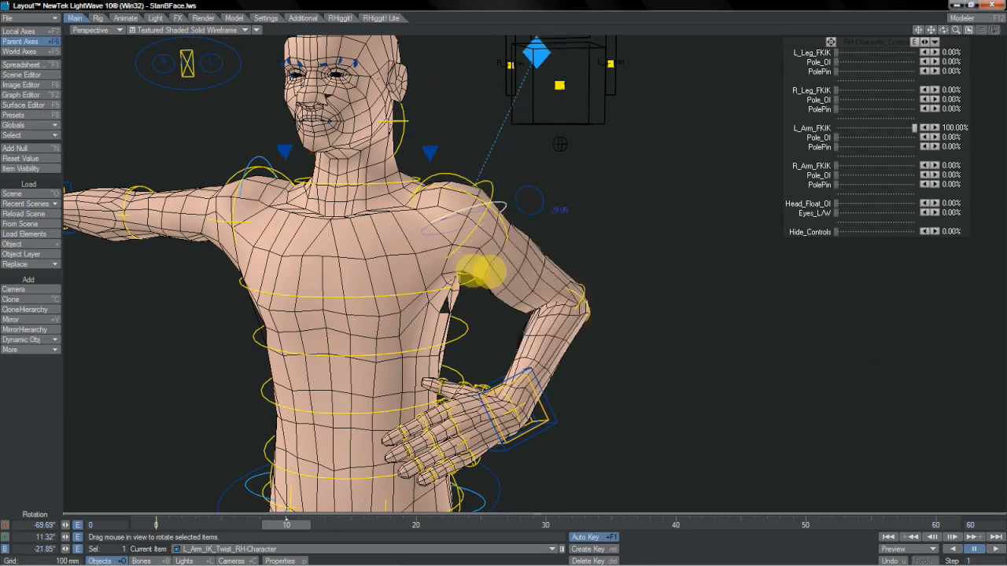
click(392, 306)
mouse_move(511, 267)
right_down()
mouse_move(517, 276)
mouse_move(499, 255)
mouse_move(528, 278)
mouse_move(499, 257)
right_up()
key(u)
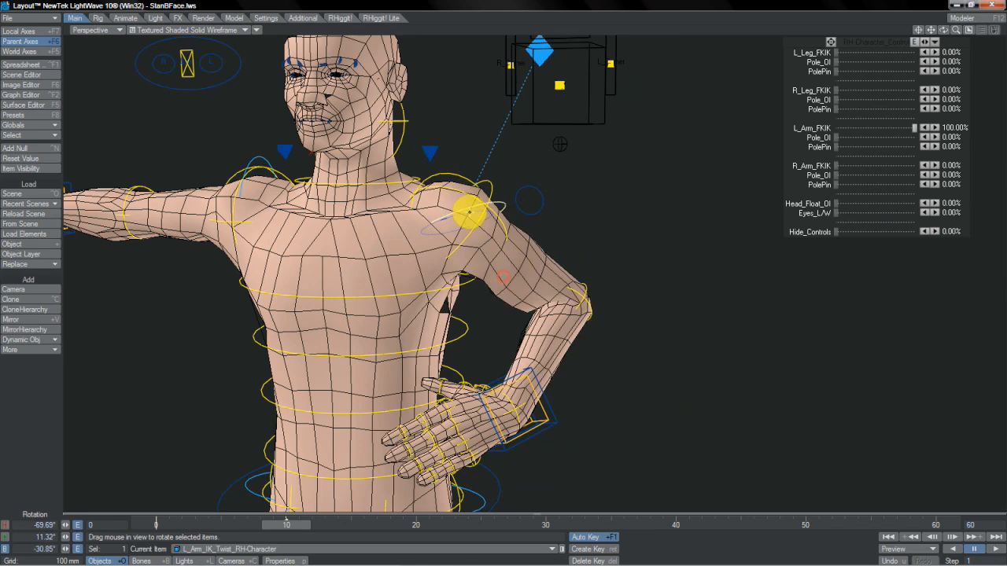
- Set the left arm's Pole_OI to 100% and move the arm pole down and outward to steer the elbow
click(838, 137)
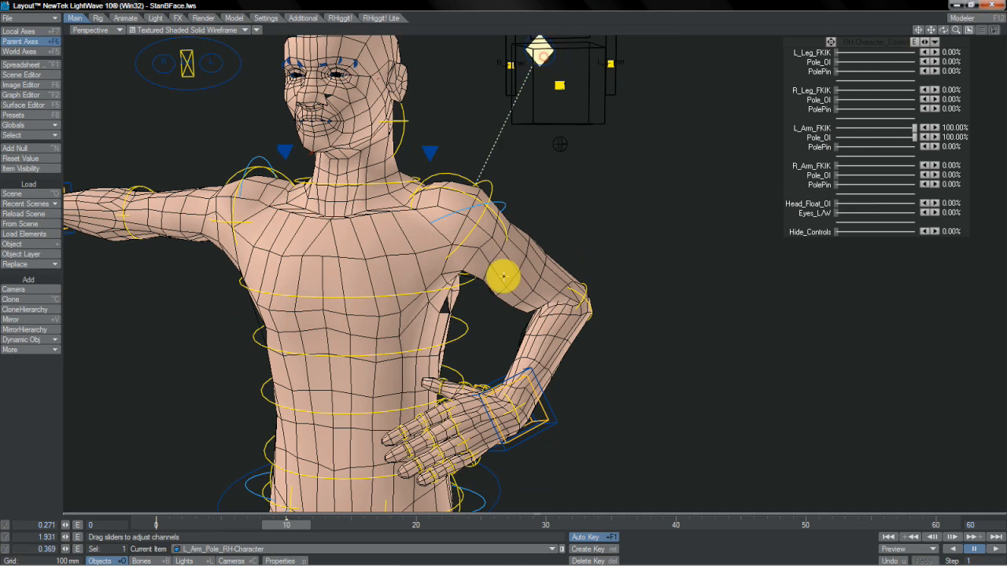
click(548, 60)
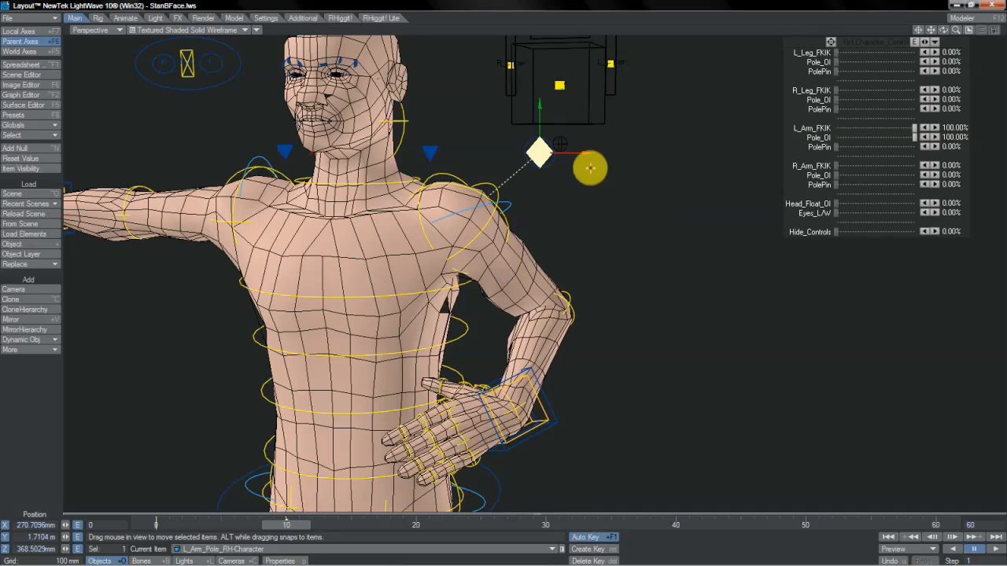
mouse_move(526, 273)
right_down()
mouse_move(510, 266)
mouse_move(524, 272)
right_up()
click(653, 158)
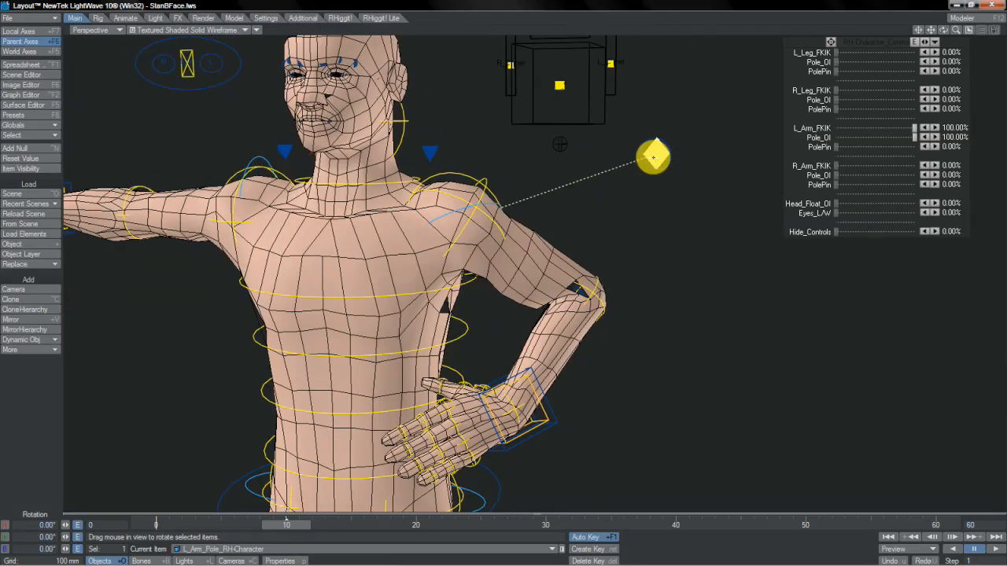
- Rotate the left arm twist control to a bank of about -6° and set the left arm's Pole_OI to 0%
mouse_move(512, 267)
mouse_down()
mouse_move(479, 272)
mouse_move(547, 273)
mouse_move(479, 263)
mouse_move(509, 269)
mouse_move(498, 263)
mouse_move(585, 288)
mouse_move(495, 261)
mouse_move(540, 279)
mouse_move(508, 263)
mouse_move(531, 271)
mouse_up()
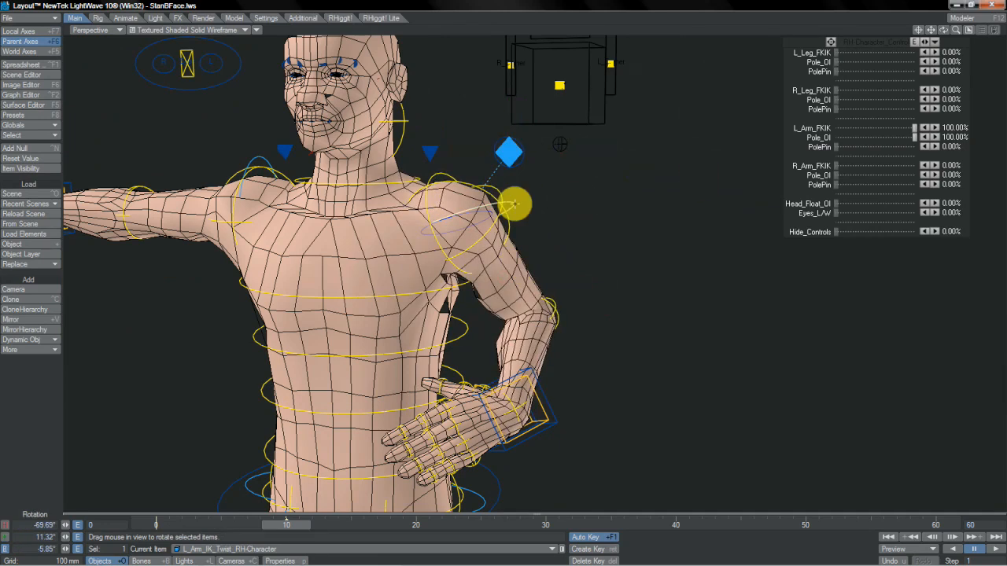
click(913, 137)
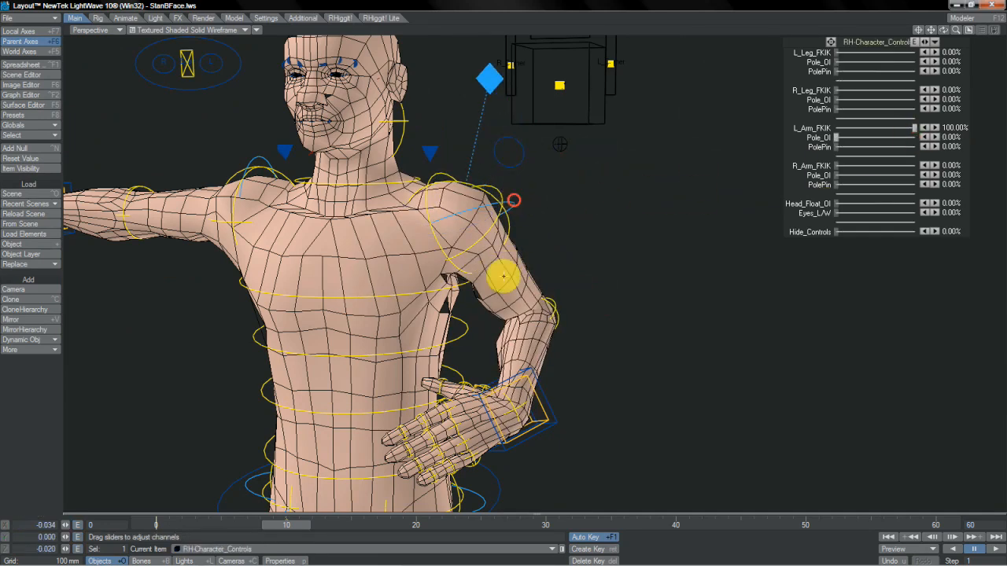
click(512, 201)
drag(480, 212, 513, 268)
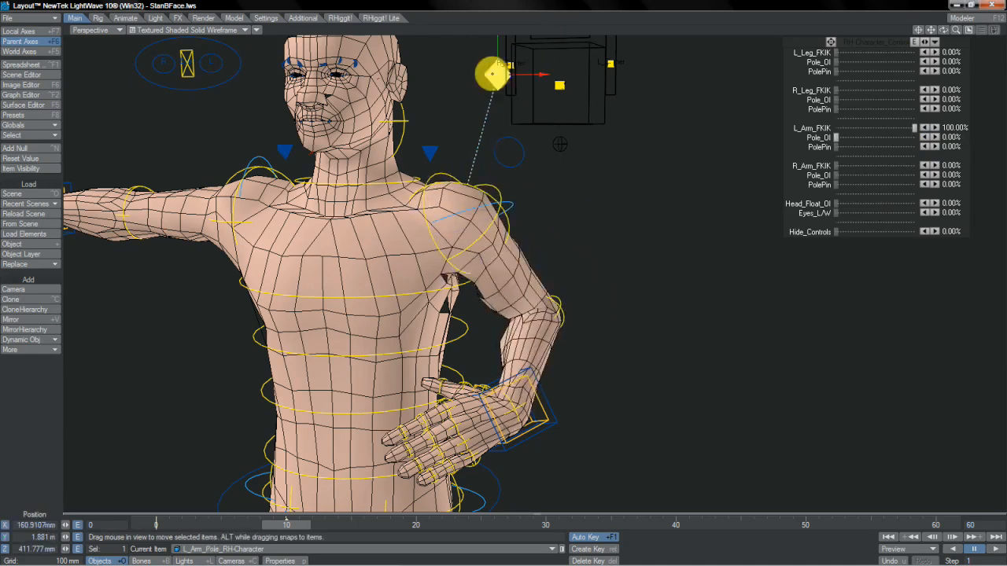
- Set the left arm's Pole_OI to 100% and move the arm pole outward along X
click(493, 74)
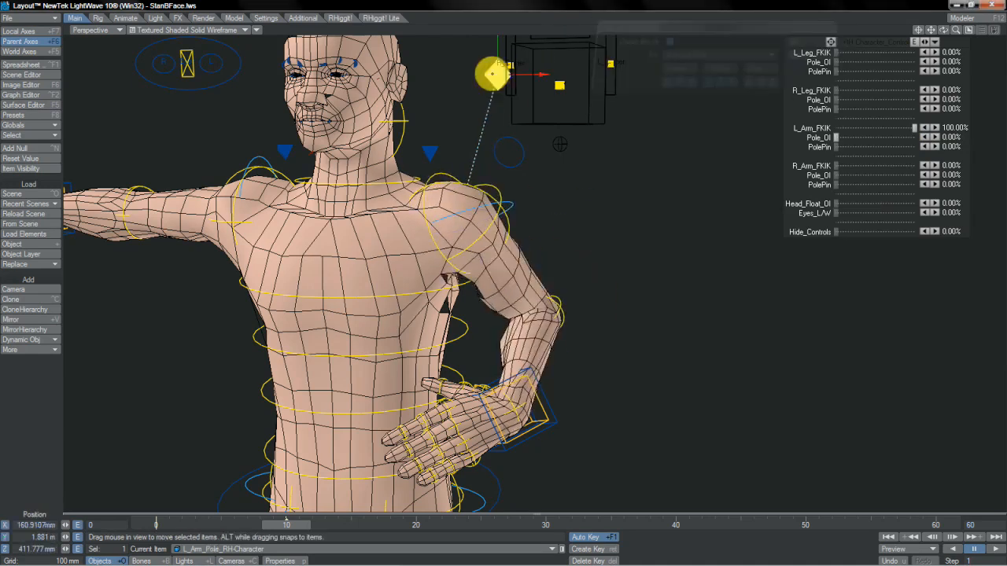
click(836, 136)
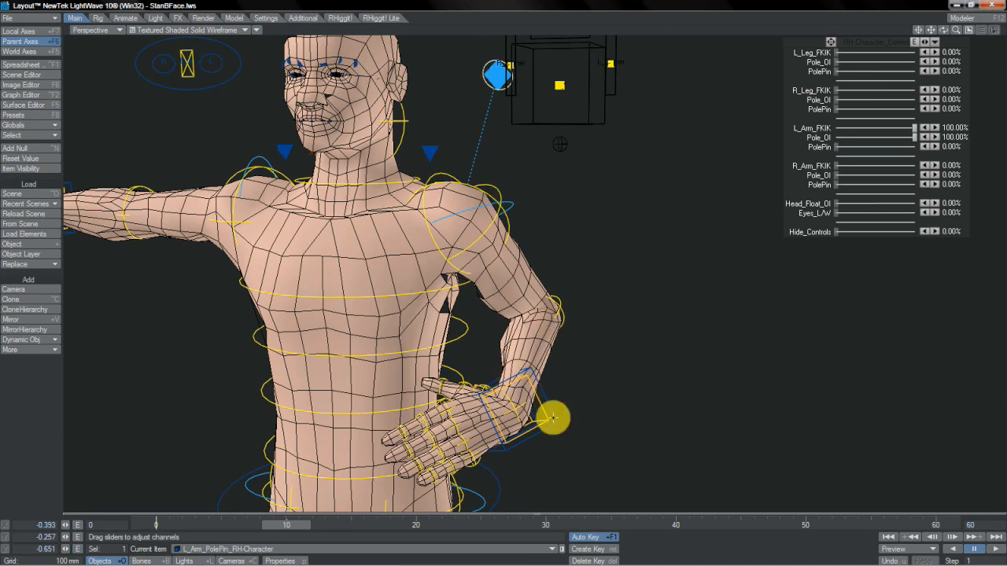
key(t)
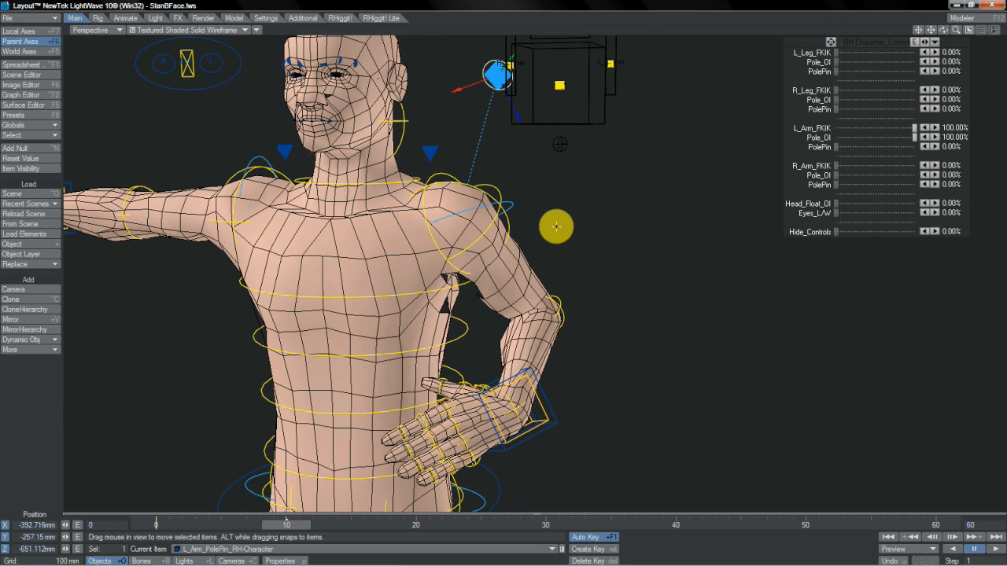
drag(533, 74, 725, 74)
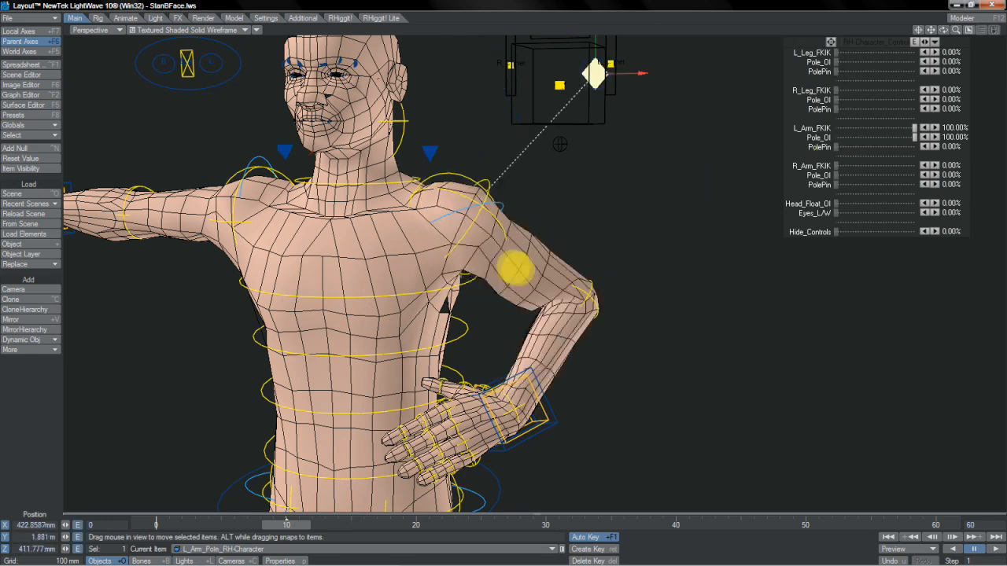
- Set the left arm's PolePin to 100% and move the pole pin to about -62 mm in Y and -220 mm in Z
click(697, 82)
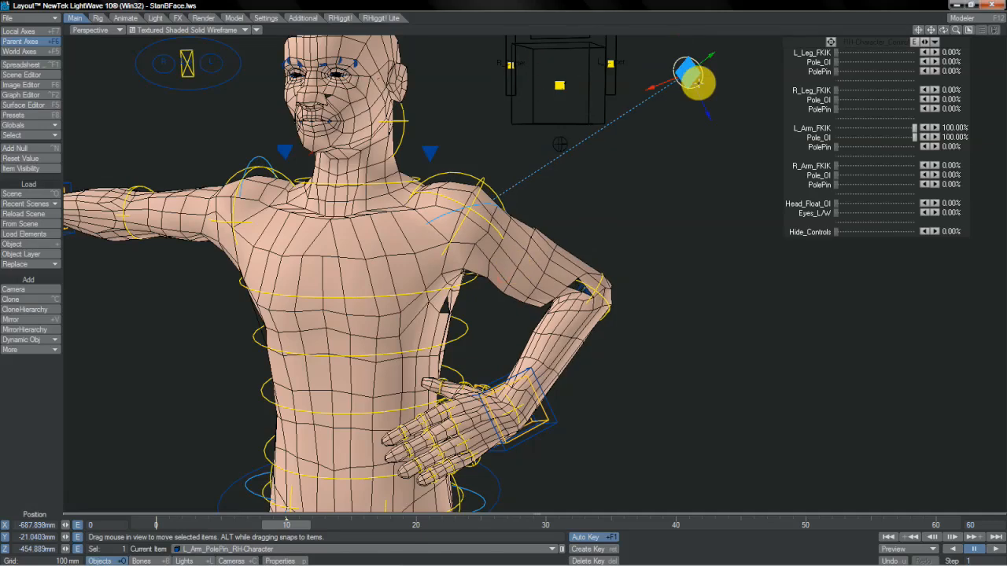
click(836, 146)
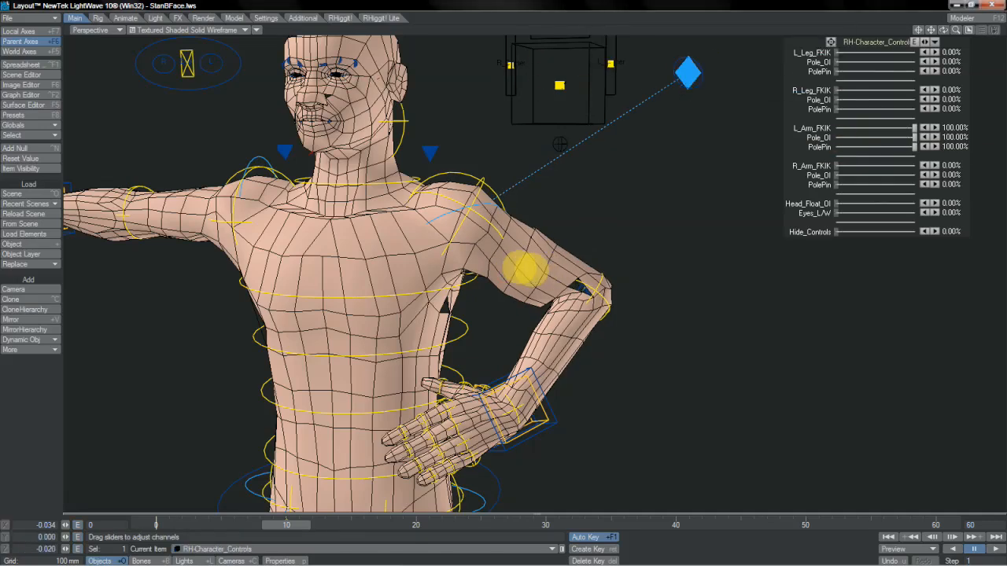
click(702, 86)
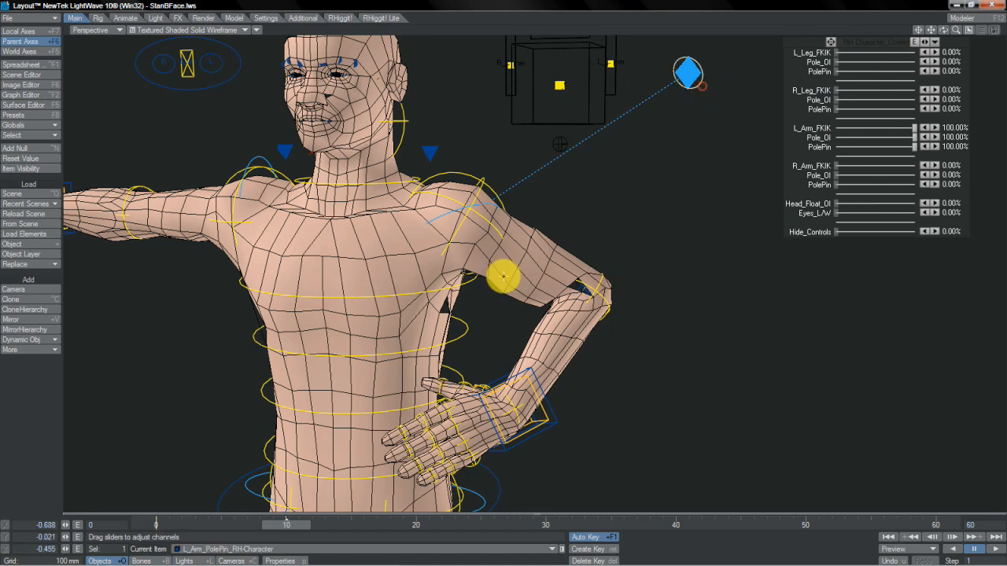
key(t)
drag(702, 96, 742, 199)
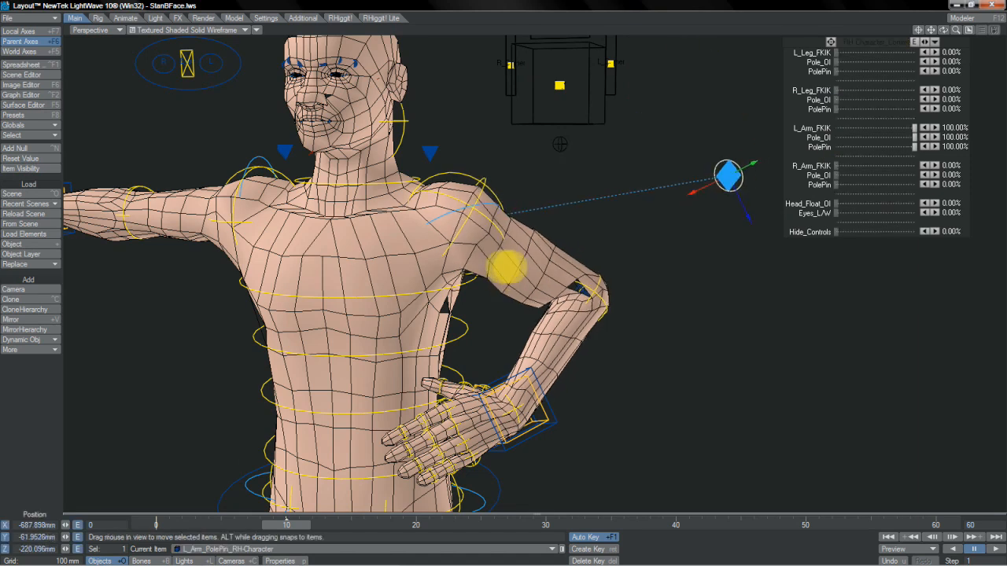
- Rotate the left arm IK goal to about 49° heading, 54° pitch and -46° bank
drag(507, 267, 512, 265)
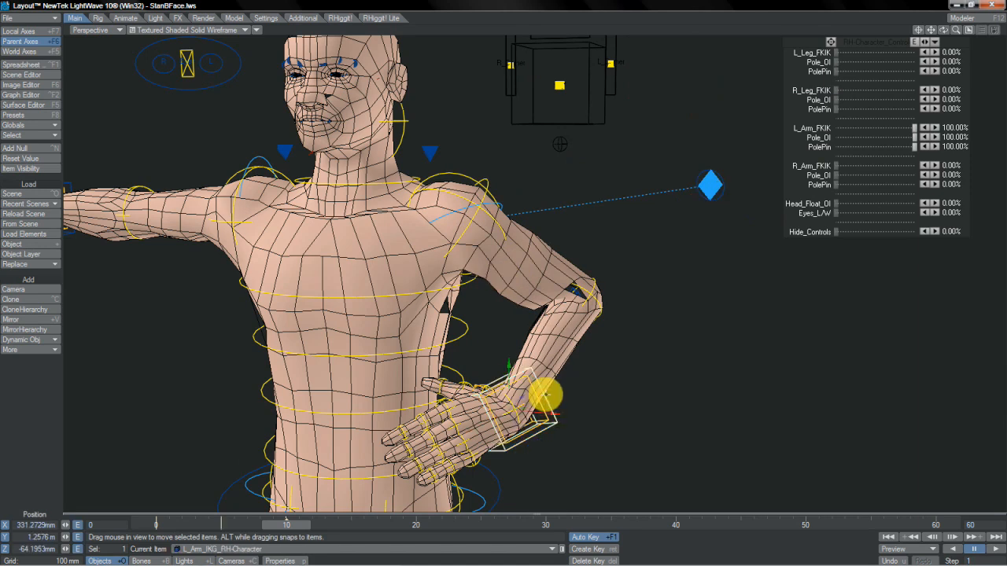
key(y)
mouse_move(512, 263)
mouse_down()
mouse_move(504, 260)
mouse_move(515, 272)
mouse_move(504, 257)
mouse_move(555, 274)
mouse_move(499, 265)
mouse_move(542, 279)
mouse_move(513, 269)
mouse_up()
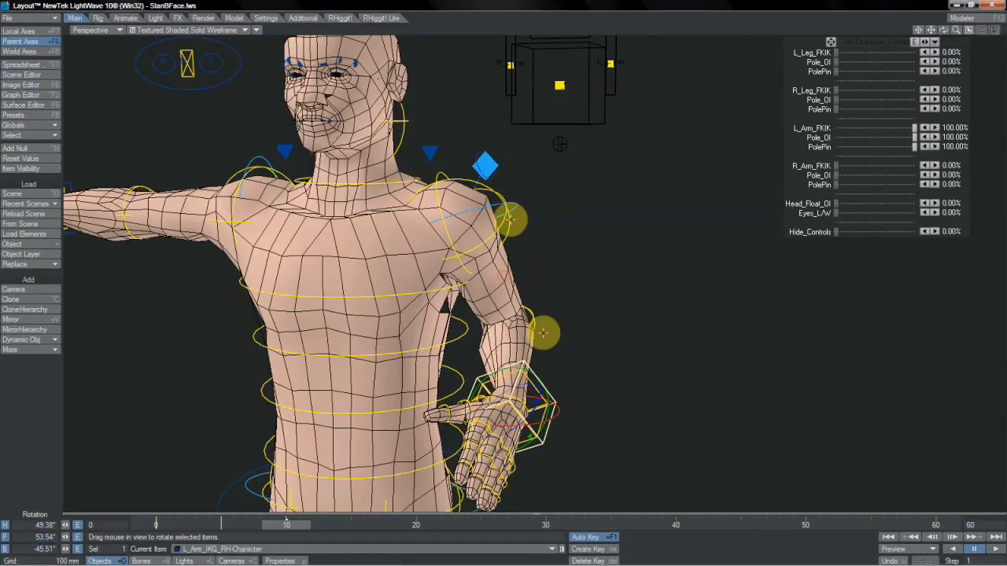
- Set the left arm's Pole_OI to 0% and rotate the arm twist control to a bank of about 8°
click(518, 204)
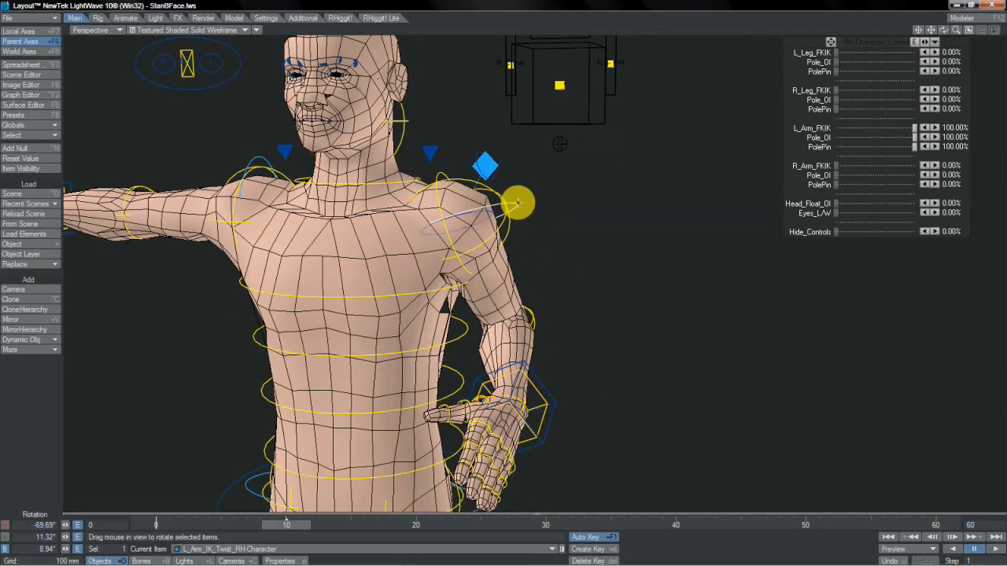
drag(915, 137, 913, 136)
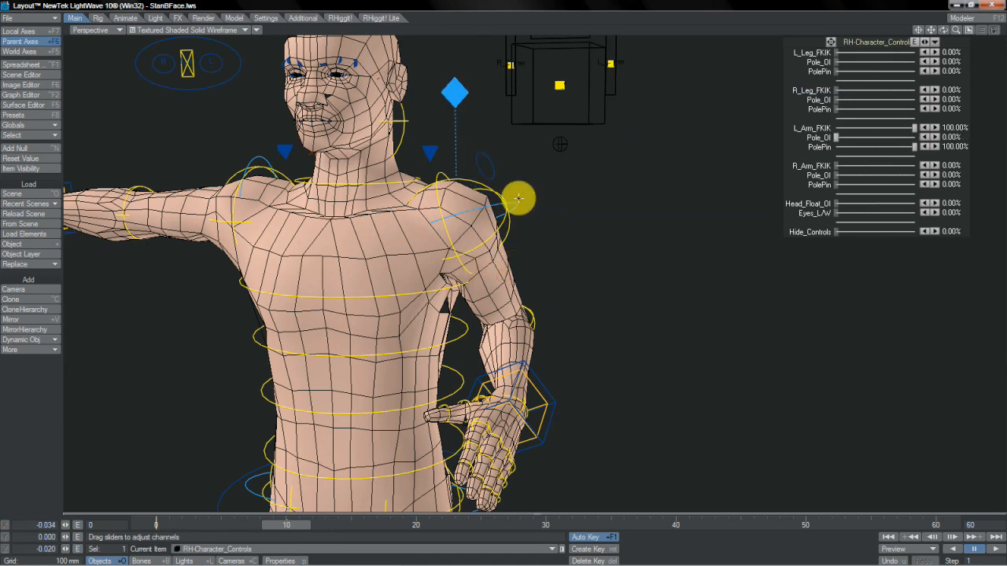
key(y)
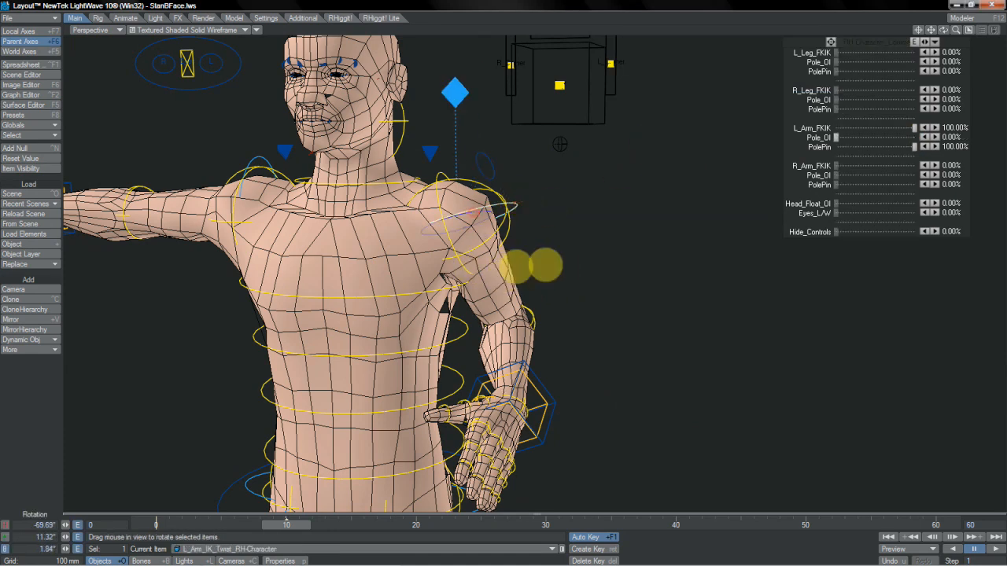
right_drag(546, 266, 471, 211)
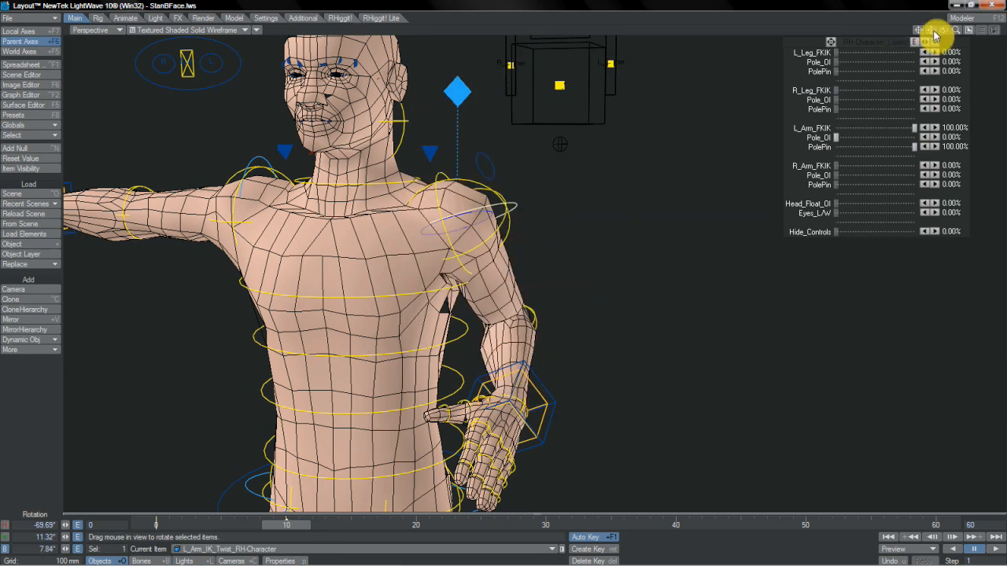
- Set the left leg's FKIK, Pole_OI and PolePin to 100% and rotate the leg IK goal to a heading of about -28°
drag(933, 31, 512, 260)
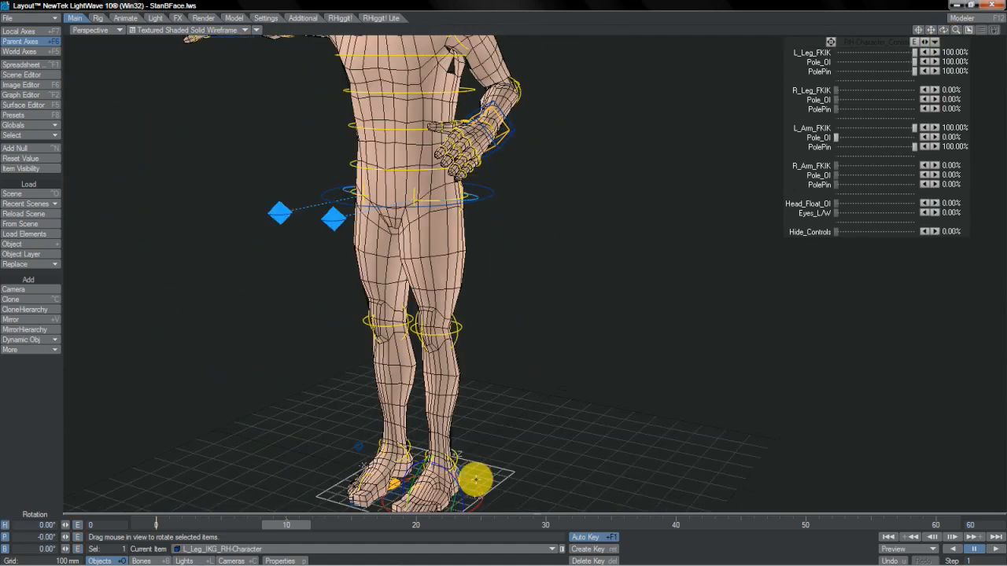
drag(512, 267, 684, 244)
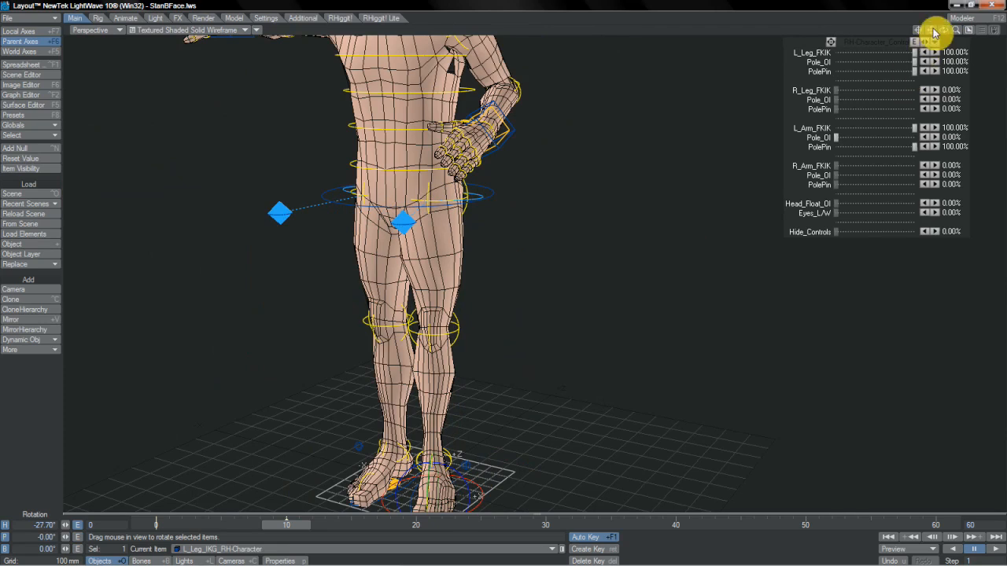
- Raise the left clavicle IK goal and lower the right clavicle IK goal to about 102 mm in Y
drag(510, 209, 508, 229)
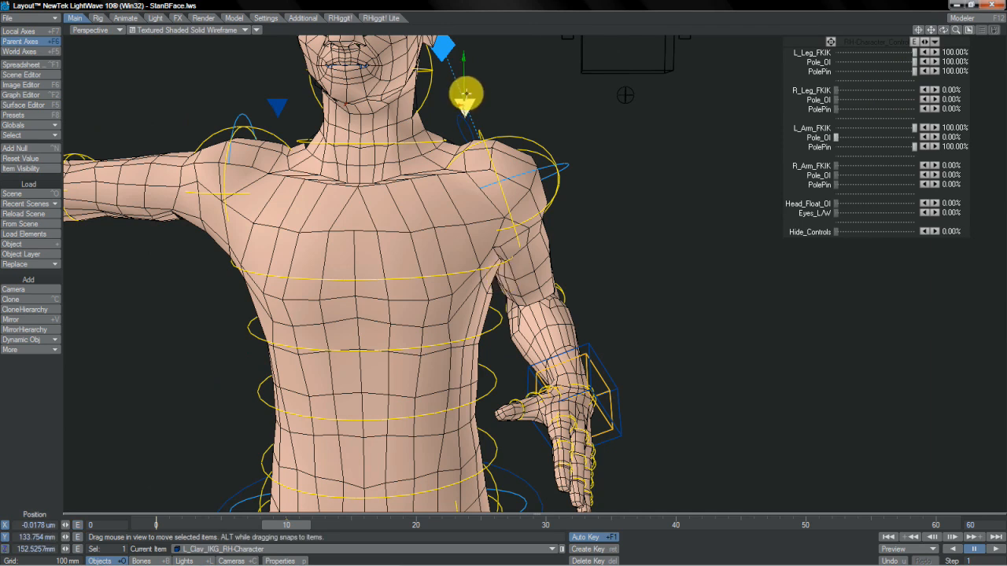
drag(465, 92, 513, 266)
drag(513, 269, 291, 123)
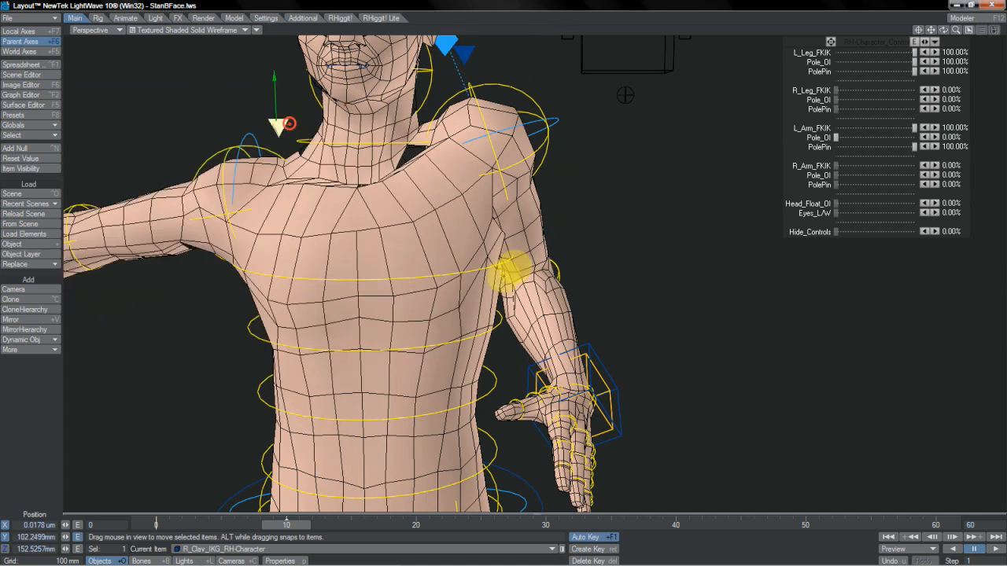
- Rotate the left clavicle IK goal's bank and pose the left arm raised with the hand behind the head
mouse_move(518, 268)
mouse_down()
mouse_move(496, 266)
mouse_move(512, 270)
mouse_move(519, 291)
mouse_move(514, 256)
mouse_move(515, 265)
mouse_up()
drag(514, 264, 504, 277)
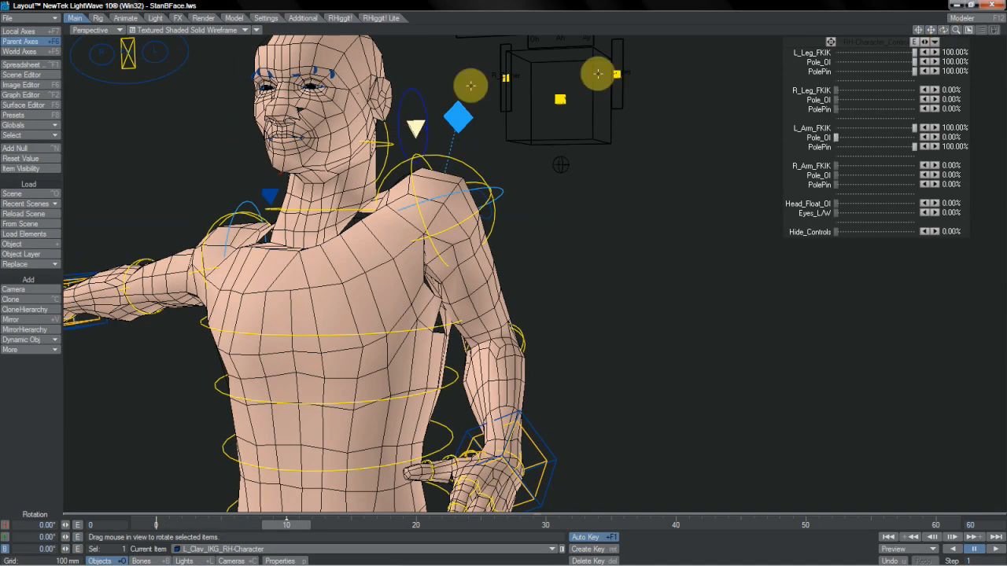
mouse_move(530, 274)
mouse_down()
mouse_move(540, 277)
mouse_move(513, 270)
mouse_move(546, 263)
mouse_move(523, 268)
mouse_up()
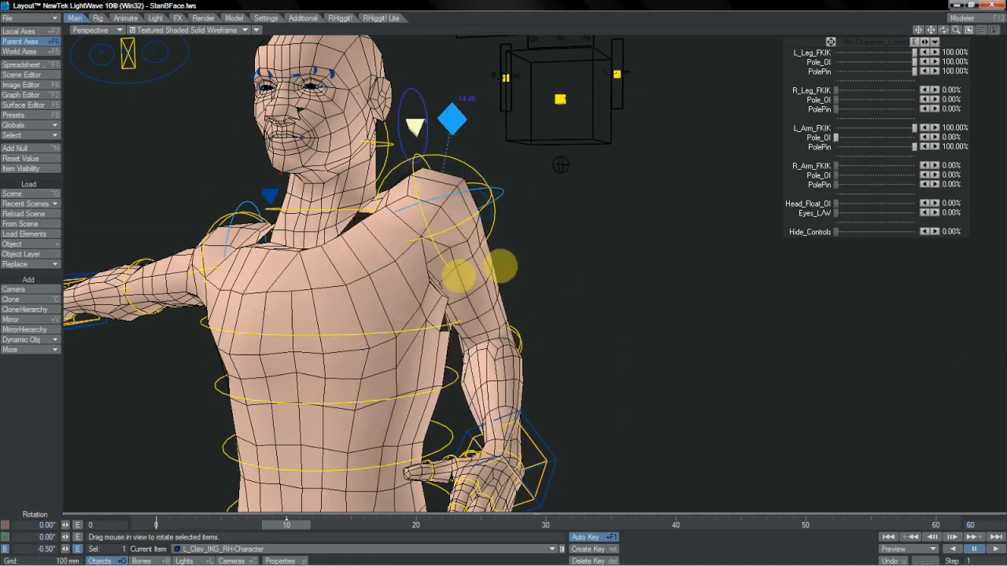
drag(459, 276, 513, 267)
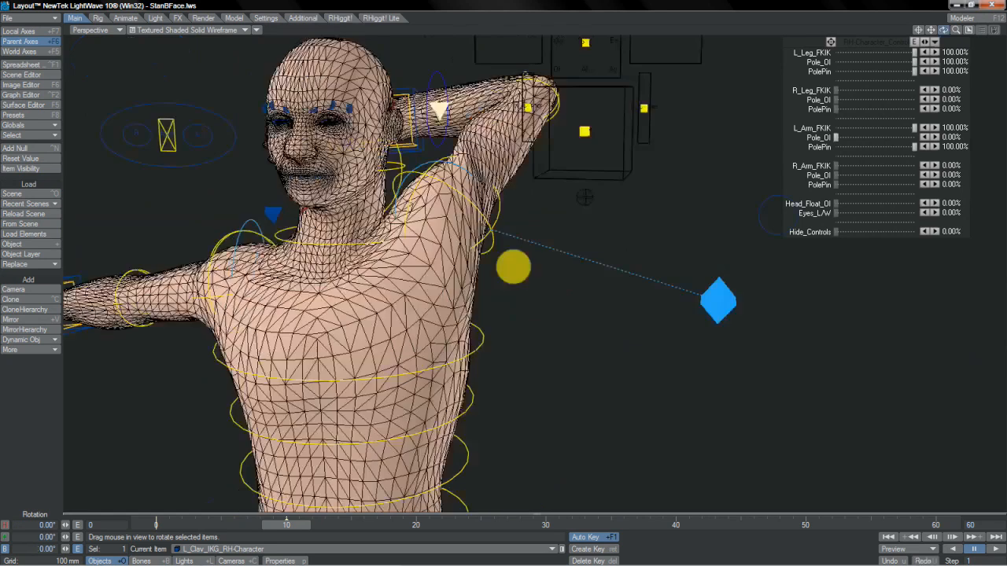
- Rotate the left clavicle IK goal to a bank of about 72°
drag(943, 30, 968, 30)
drag(539, 275, 513, 268)
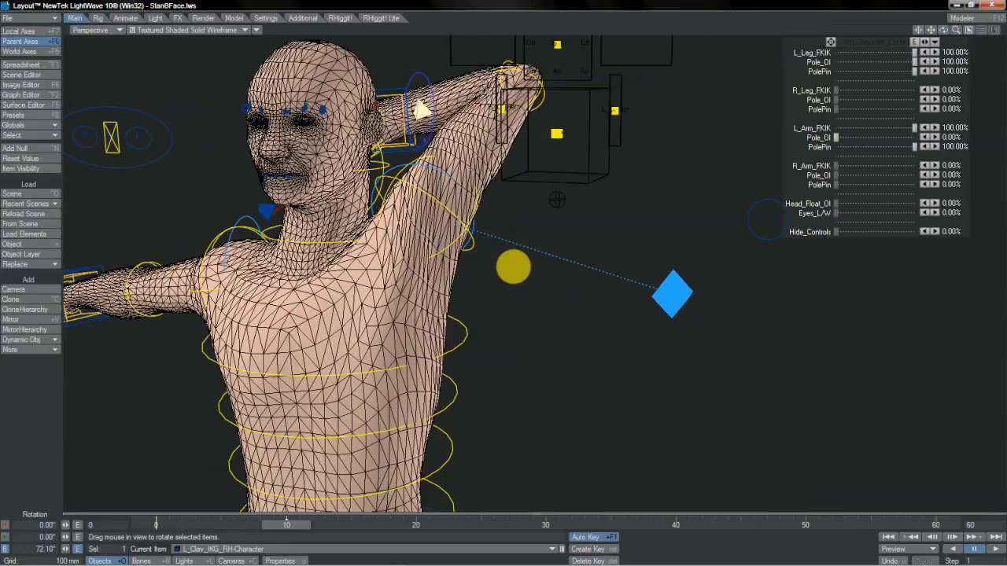
- Move the left shoulder offset control to about 10 mm in Y and -23 mm in Z to reshape the raised shoulder
drag(941, 30, 893, 32)
mouse_move(492, 268)
mouse_down()
mouse_move(513, 266)
mouse_move(454, 277)
mouse_move(513, 267)
mouse_move(461, 272)
mouse_move(493, 269)
mouse_up()
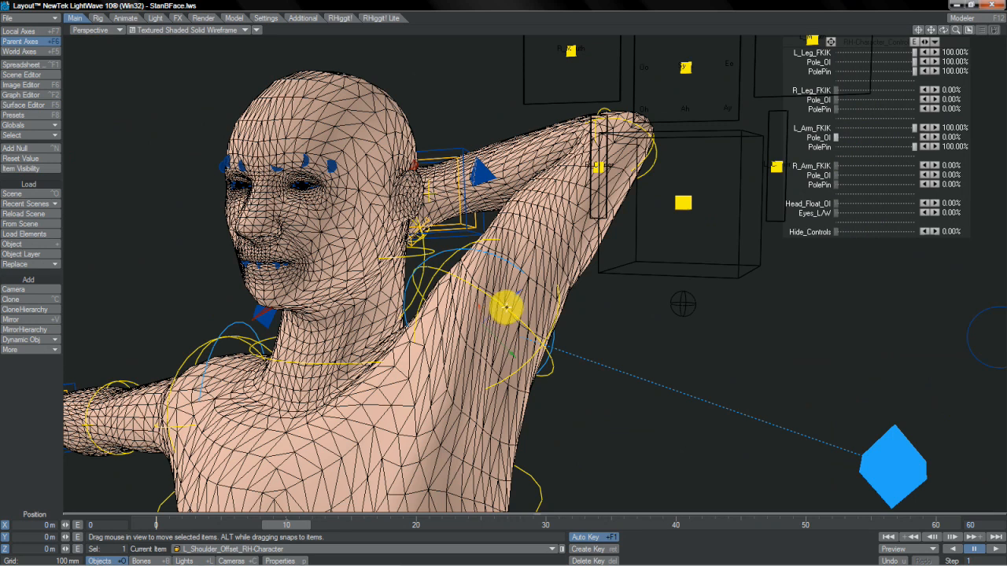
drag(513, 268, 506, 307)
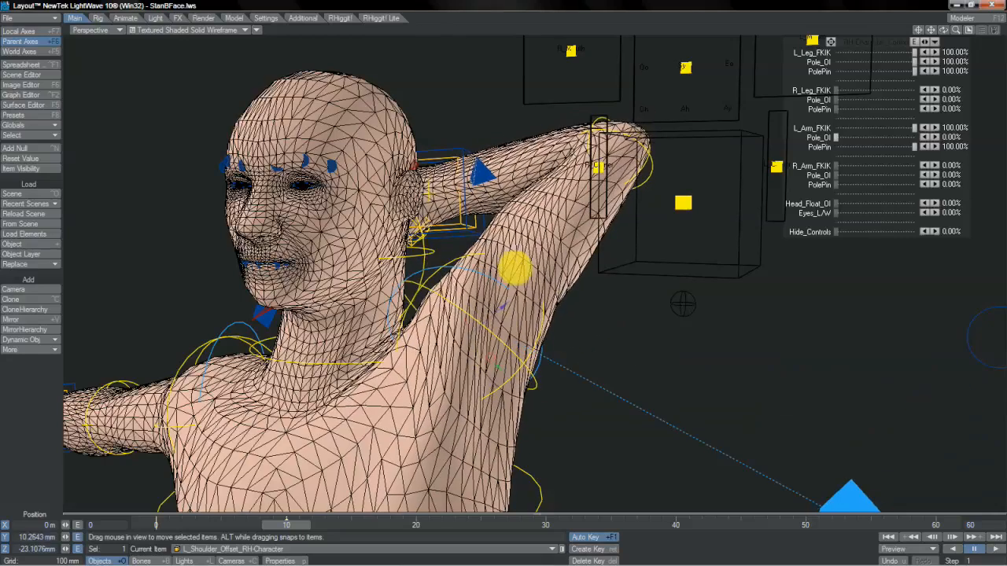
drag(513, 268, 471, 326)
- Try rolling the left foot by moving the left IK foot control, and return the control to zero
drag(512, 267, 512, 266)
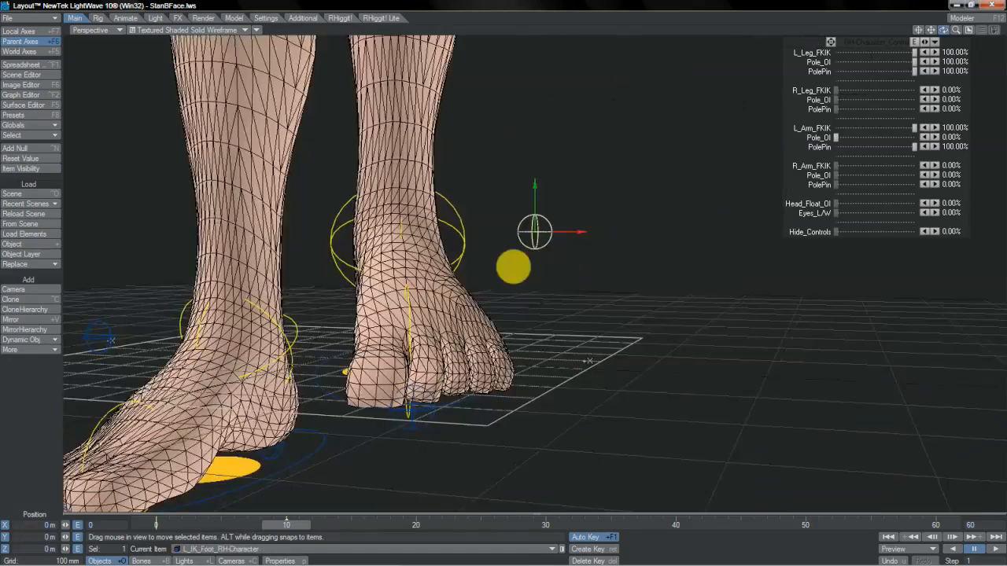
mouse_move(513, 267)
mouse_down()
mouse_move(529, 263)
mouse_move(513, 267)
mouse_up()
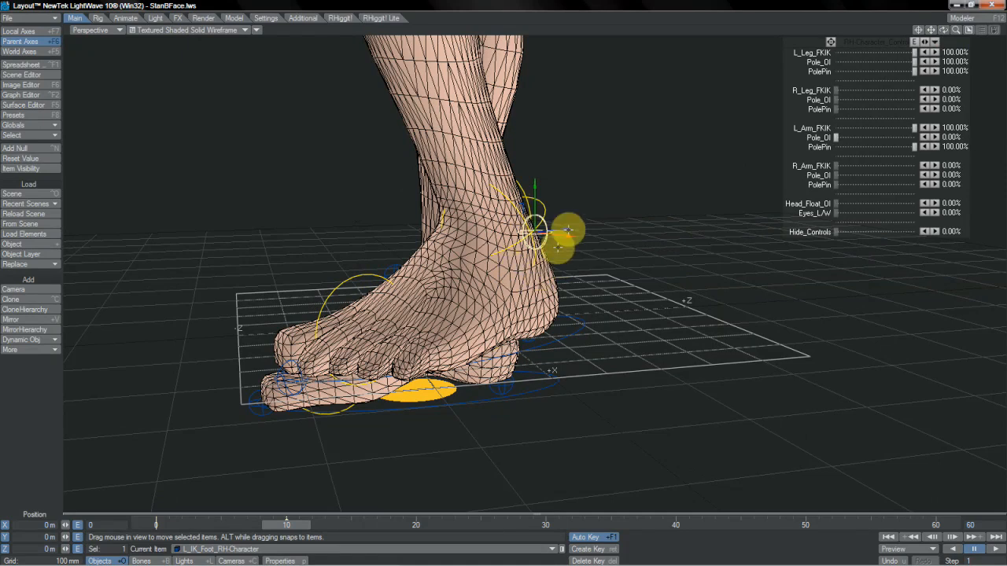
drag(562, 228, 504, 277)
key(u)
key(y)
key(u)
right_drag(554, 206, 492, 263)
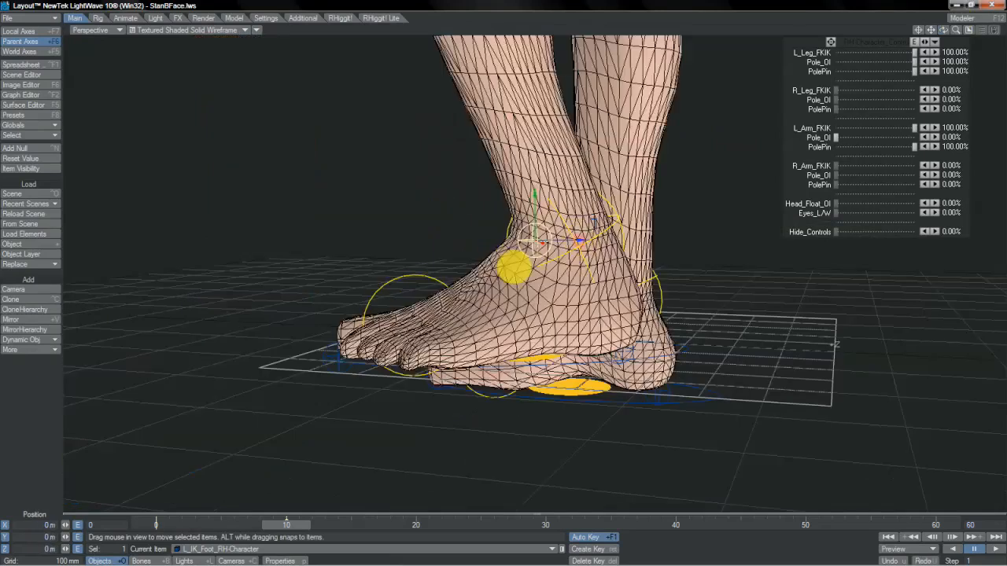
- Pitch the left IK heel control to about 36° and move the left IK foot control to about -1.09 m in Z
drag(513, 268, 504, 276)
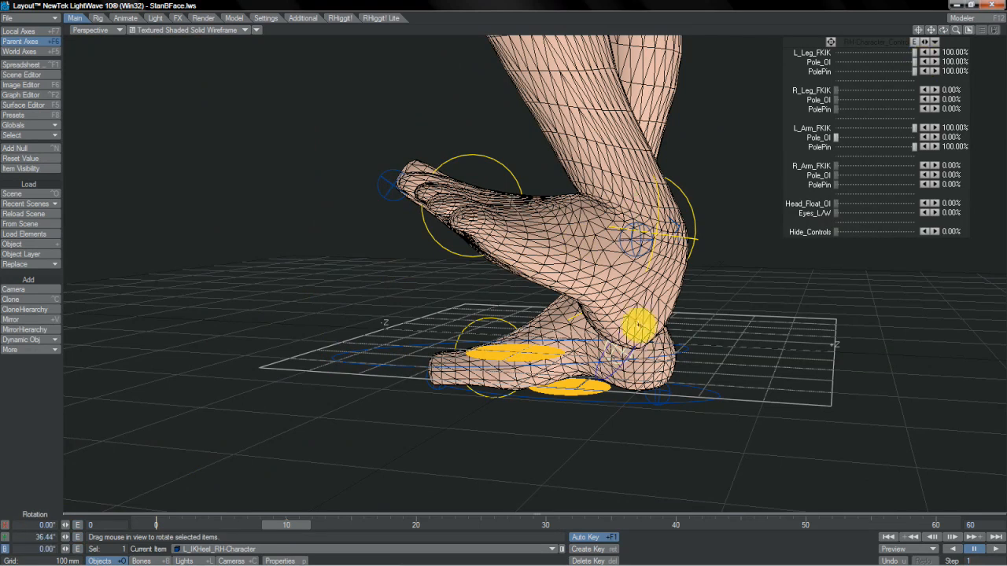
mouse_move(787, 164)
right_down()
mouse_move(724, 167)
mouse_move(777, 181)
right_up()
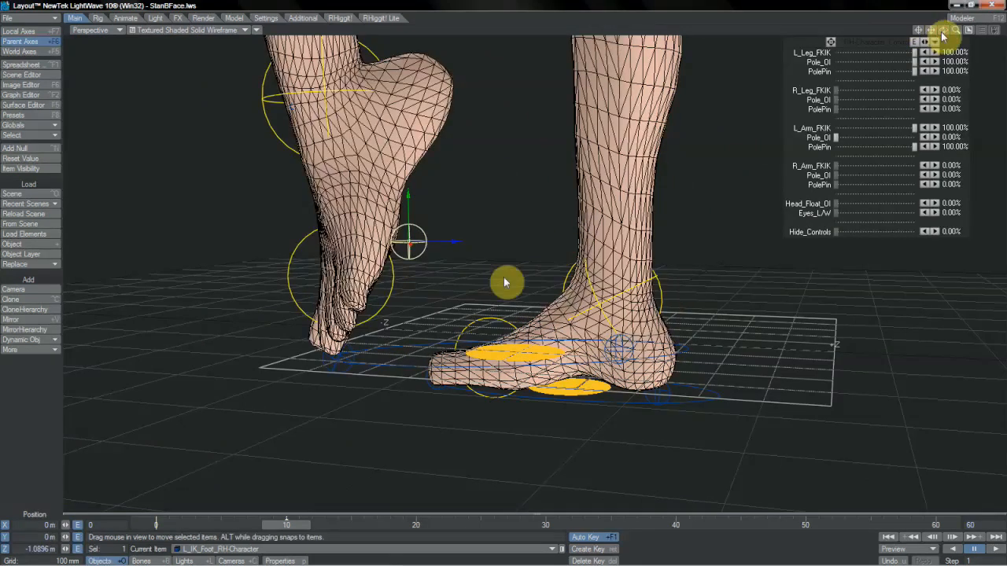
- Try banking the left IK tiptoe control, undo the bank, and rotate the control to a heading of about -59°
drag(942, 32, 513, 268)
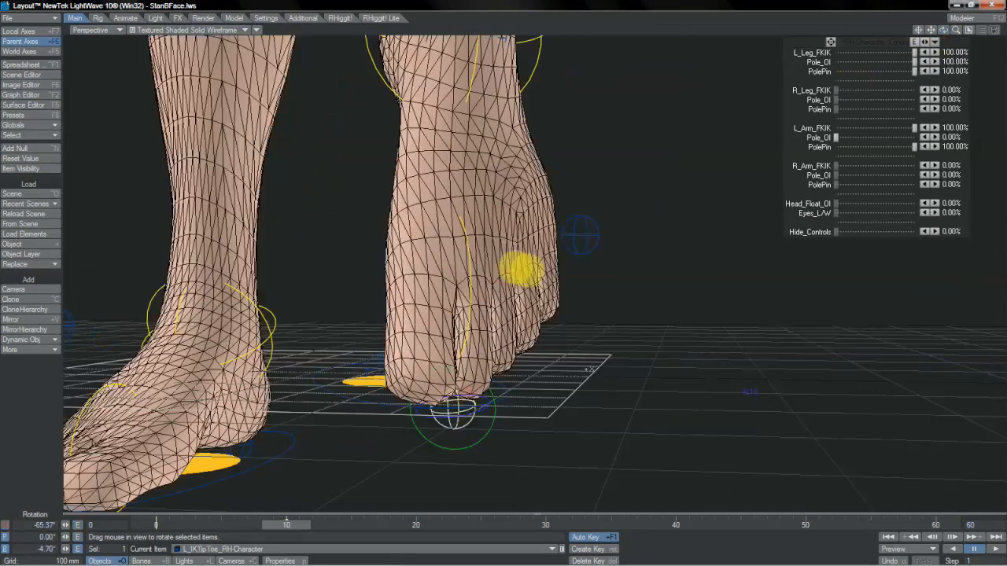
right_drag(519, 267, 513, 268)
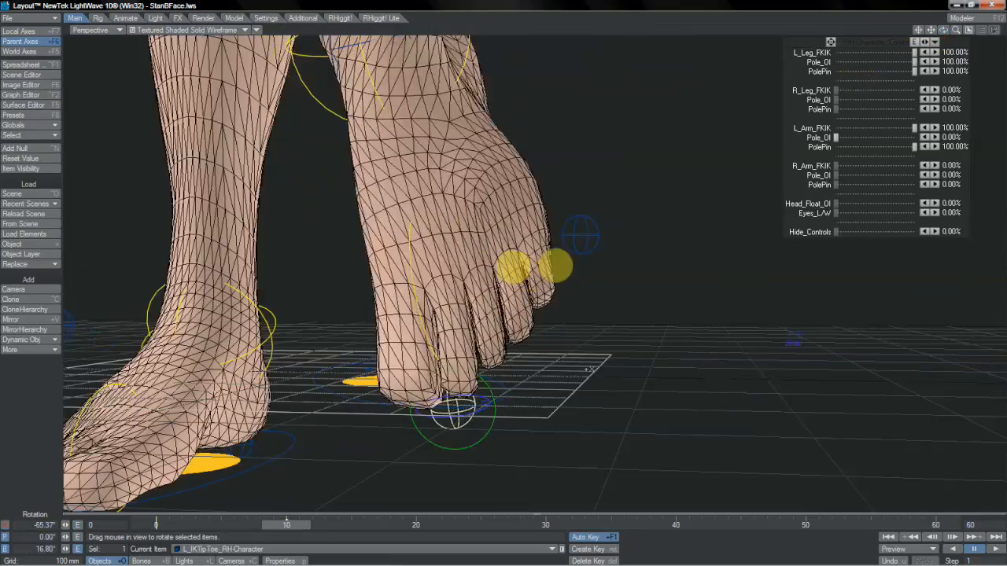
key(ctrl+z)
drag(513, 268, 535, 274)
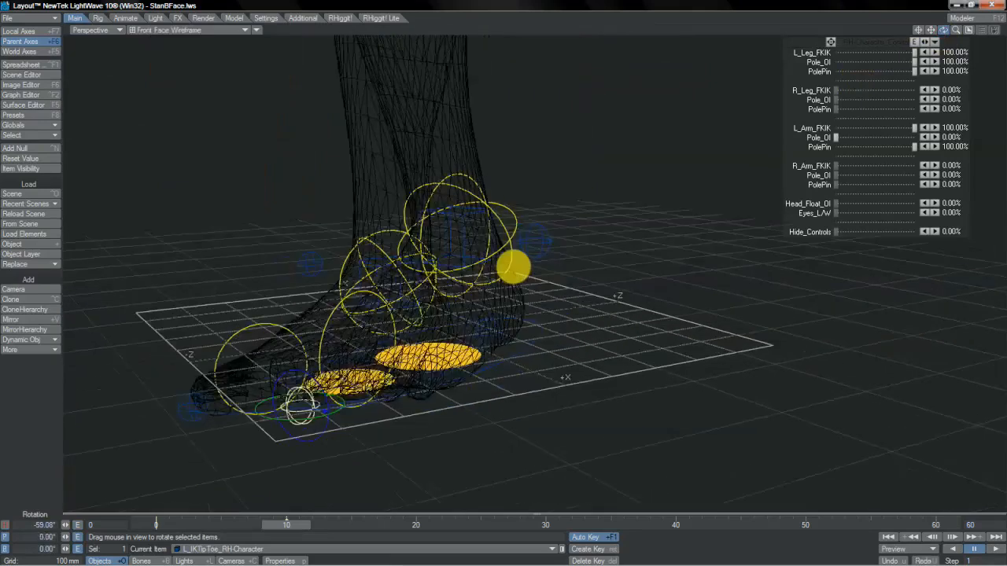
- Move the left IK ankle control to about -1.11 m in X and 1.01 m in Z
drag(944, 30, 945, 33)
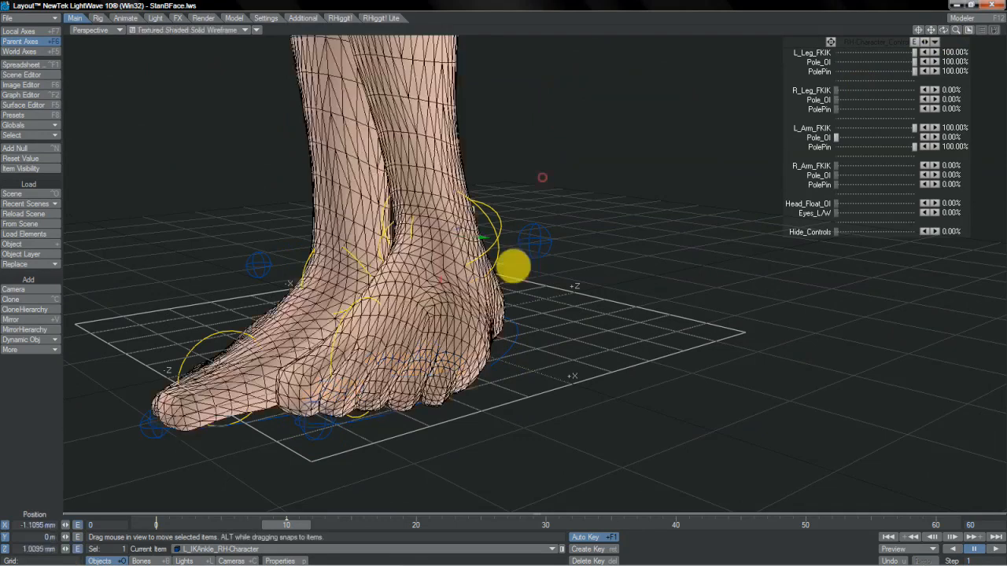
mouse_move(512, 265)
mouse_down()
mouse_move(495, 270)
mouse_move(521, 260)
mouse_up()
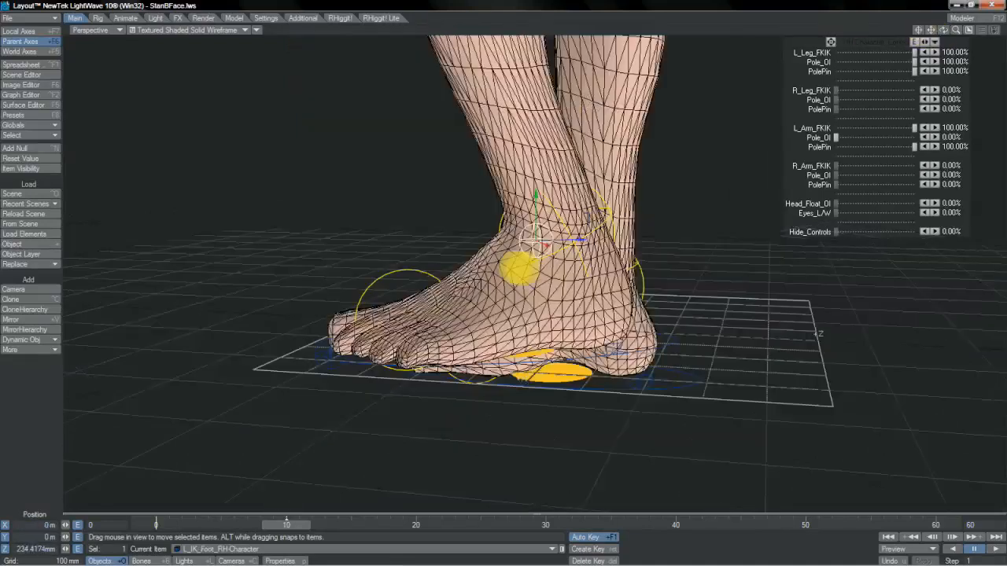
- Animate the left foot roll with the left IK foot control at 0 m in Z on frame 15 and about -1.07 m on frame 20
mouse_move(517, 270)
mouse_down()
mouse_move(499, 263)
mouse_move(523, 267)
mouse_move(504, 263)
mouse_move(513, 267)
mouse_up()
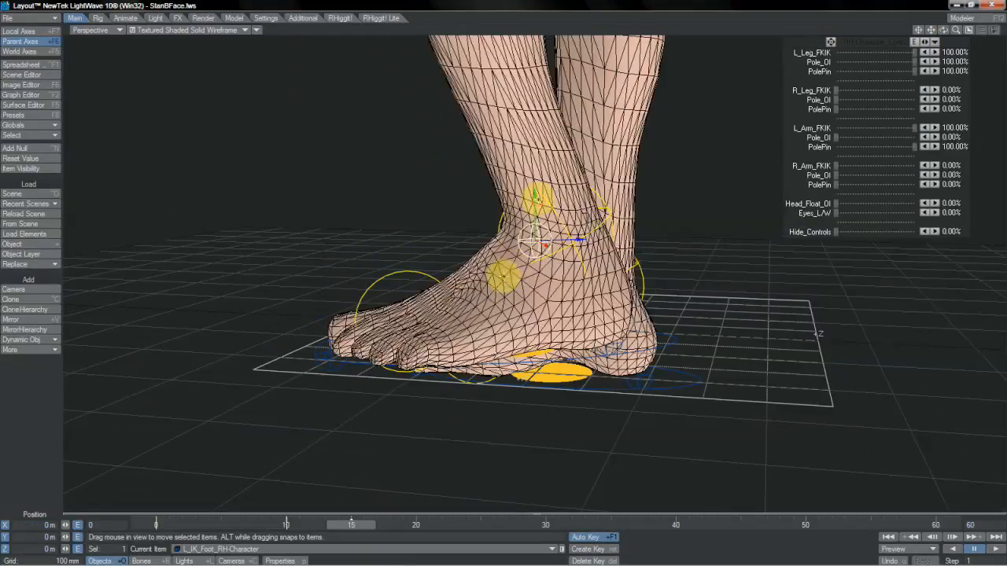
drag(539, 200, 514, 268)
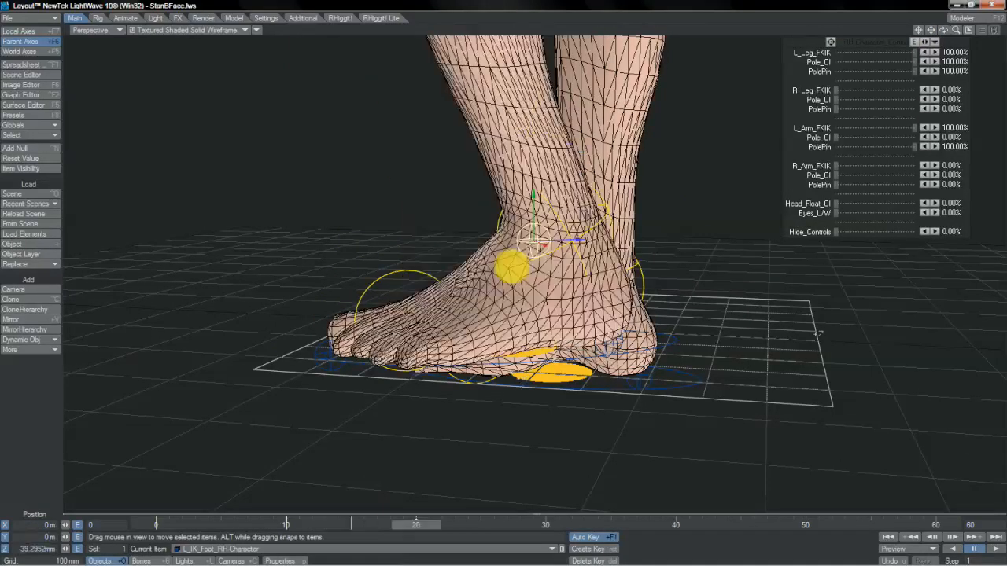
drag(512, 265, 405, 297)
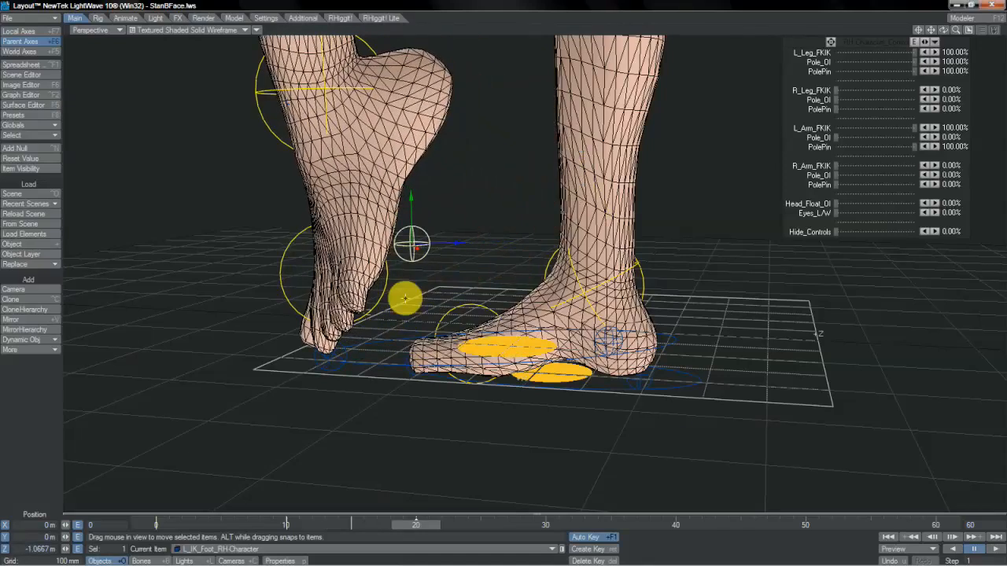
key(F2)
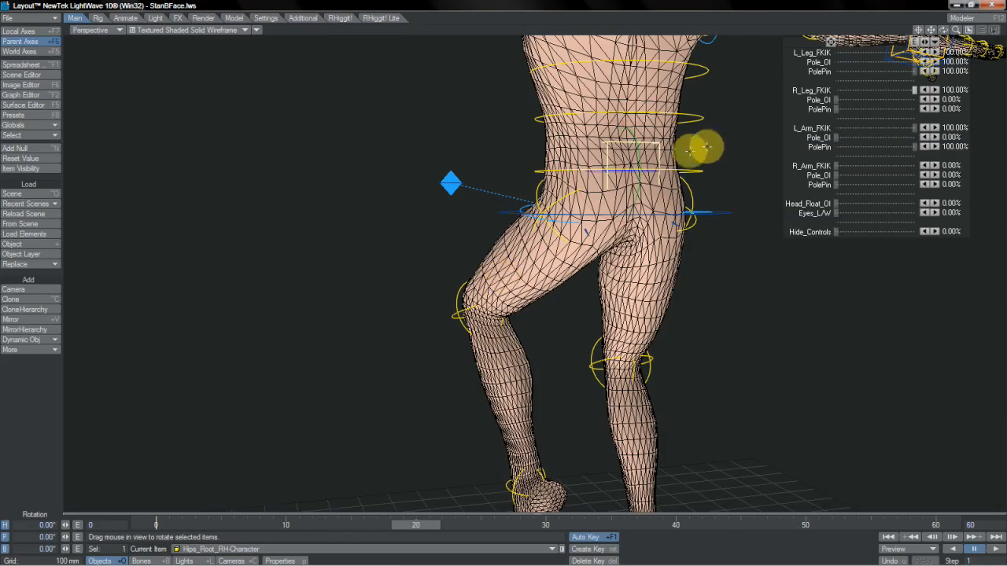
- Rotate the hips root control both ways in heading, ending at about -12.6°
mouse_move(503, 268)
mouse_down()
mouse_move(535, 314)
mouse_move(580, 236)
mouse_move(494, 267)
mouse_move(499, 292)
mouse_move(580, 263)
mouse_move(523, 250)
mouse_move(496, 272)
mouse_move(512, 285)
mouse_move(524, 252)
mouse_move(505, 239)
mouse_move(494, 265)
mouse_move(514, 265)
mouse_move(458, 275)
mouse_move(580, 252)
mouse_move(516, 271)
mouse_move(512, 252)
mouse_move(495, 266)
mouse_move(506, 288)
mouse_move(531, 297)
mouse_move(528, 243)
mouse_move(494, 265)
mouse_up()
key(u)
click(657, 140)
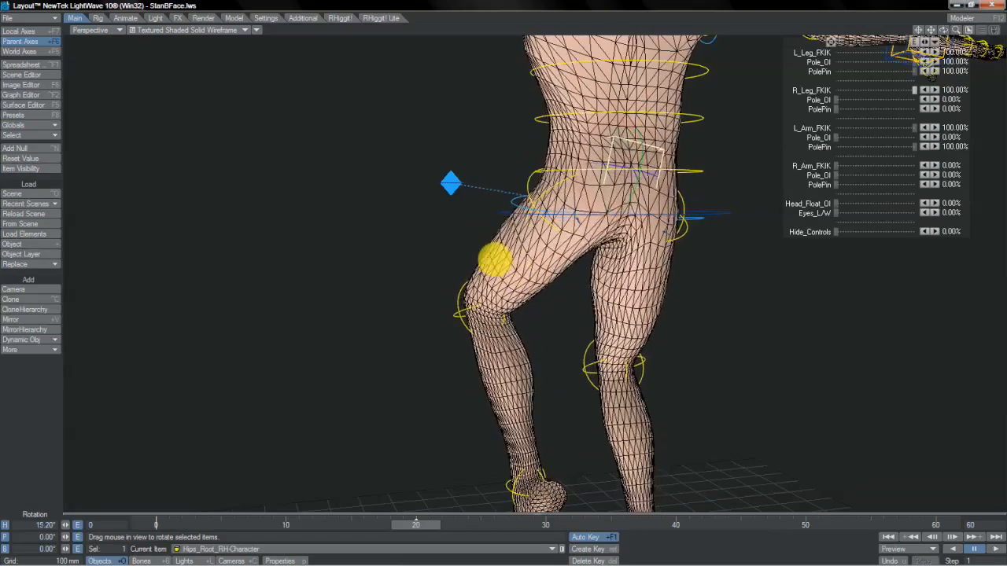
drag(504, 266, 520, 271)
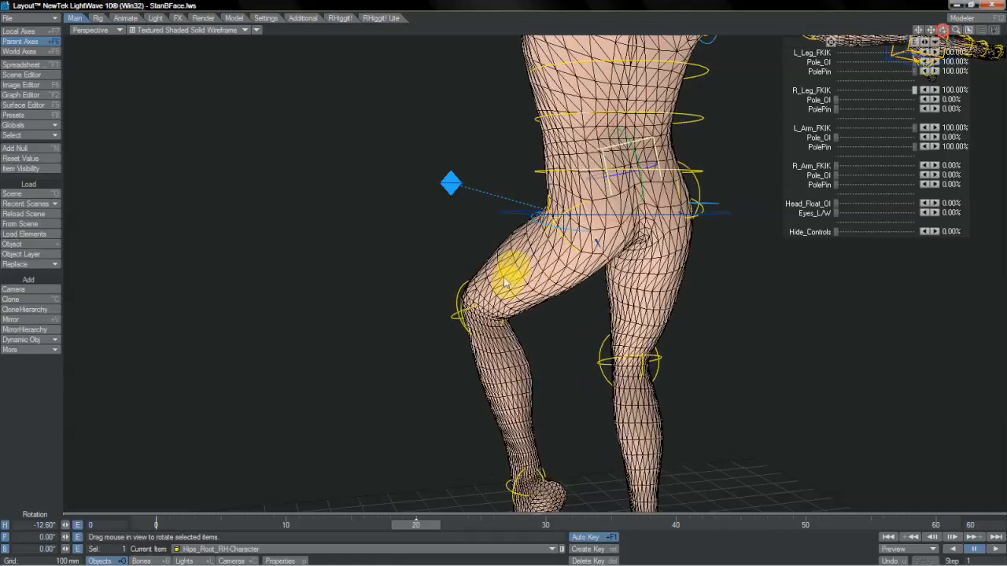
- Try moving the hips root control vertically, undo that move, and shift the control sideways in X
mouse_move(506, 282)
mouse_down()
mouse_move(512, 266)
mouse_move(500, 265)
mouse_move(513, 266)
mouse_move(504, 266)
mouse_up()
key(t)
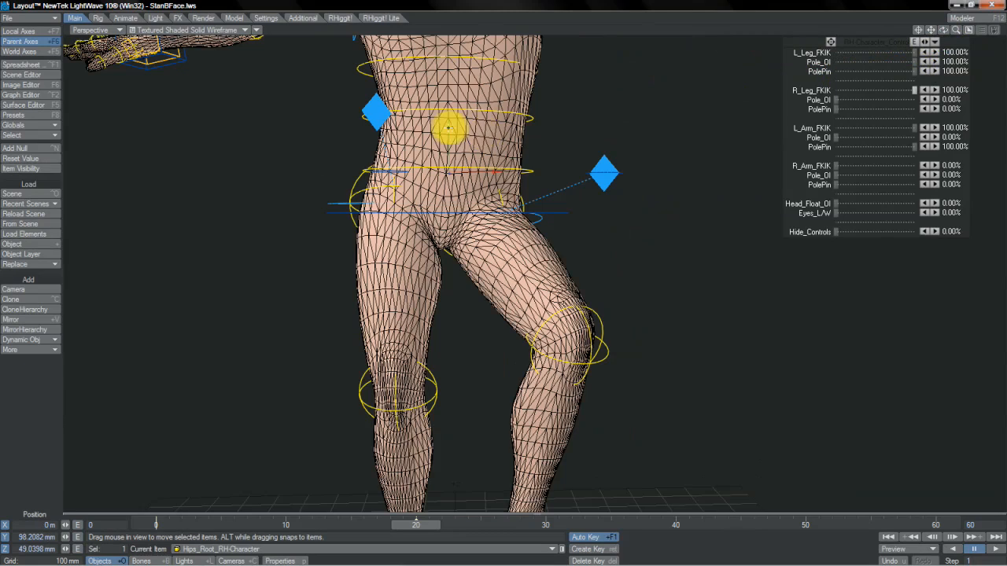
drag(448, 126, 513, 265)
key(ctrl+z)
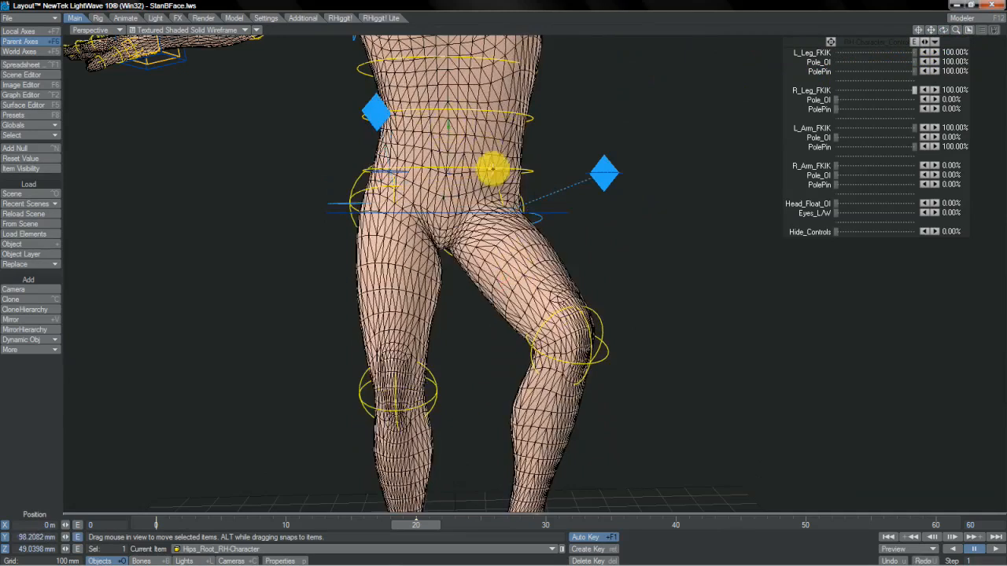
drag(492, 169, 515, 265)
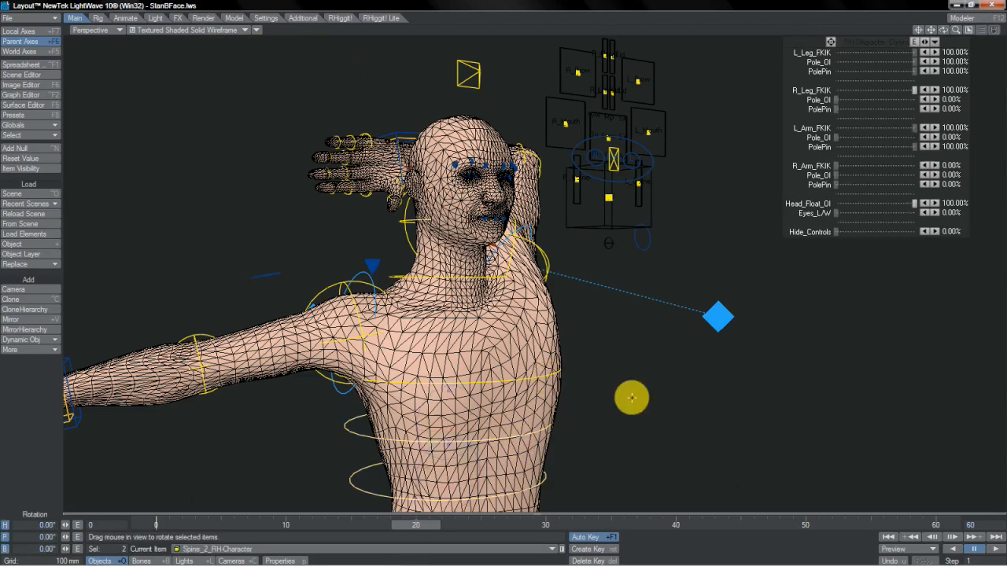
- Rotate the selected spine controls together, and rotate the head space control to about 25.7° heading and 34.7° bank
drag(513, 266, 559, 233)
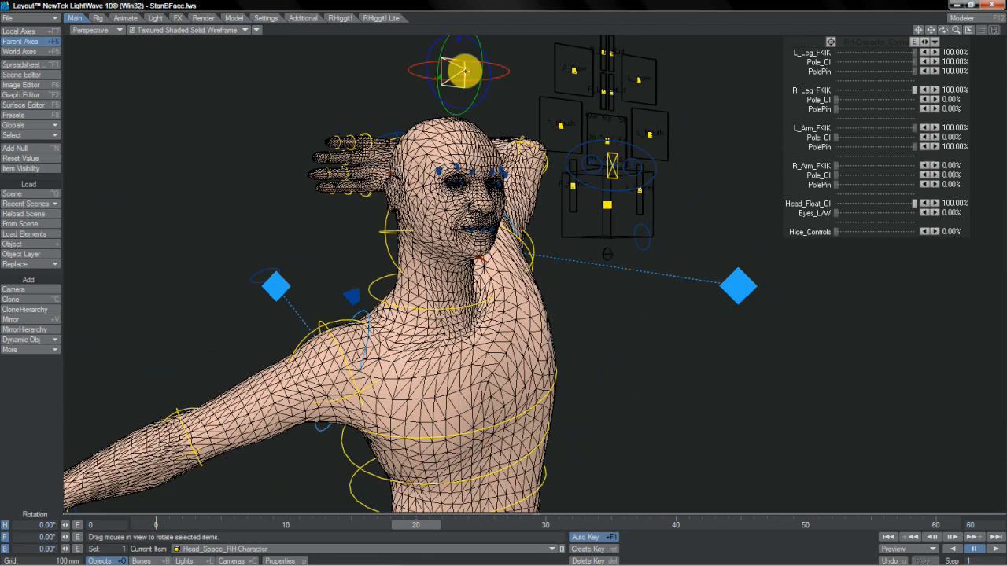
drag(464, 71, 512, 265)
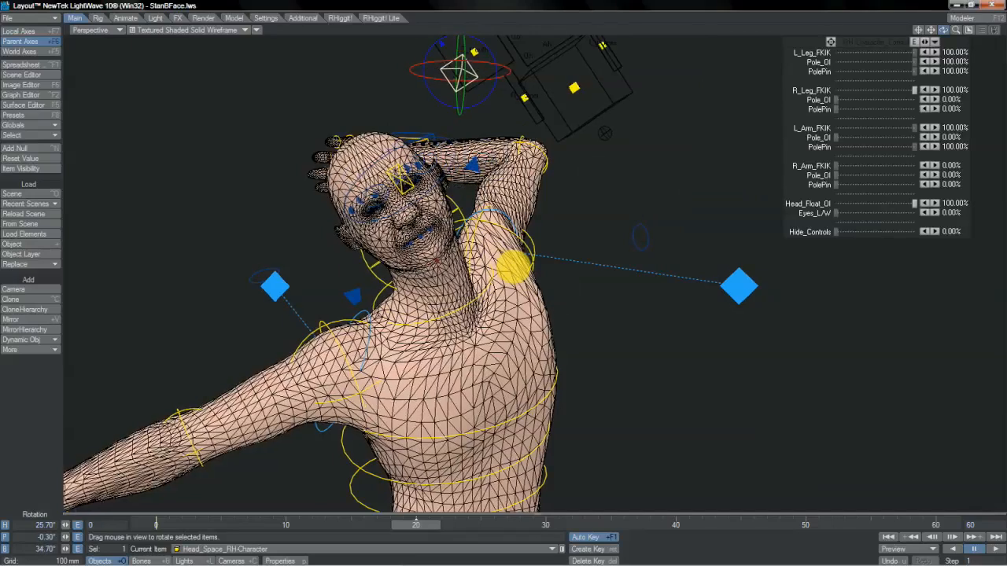
- Tilt the character's head down and up by changing the head space control's pitch
mouse_move(737, 70)
alt+mouse_down()
mouse_move(358, 278)
mouse_move(512, 265)
mouse_move(738, 70)
alt+mouse_up()
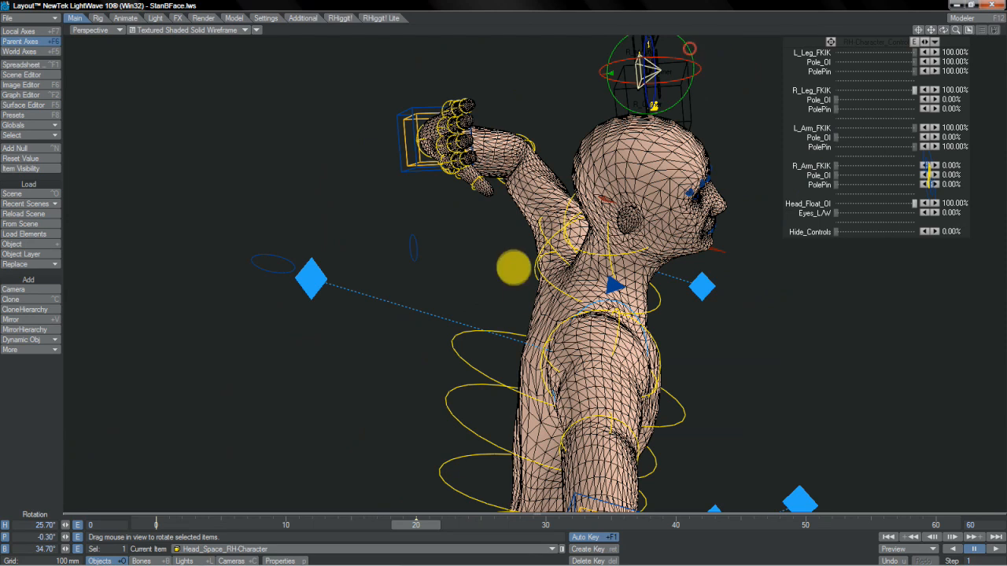
drag(929, 173, 930, 252)
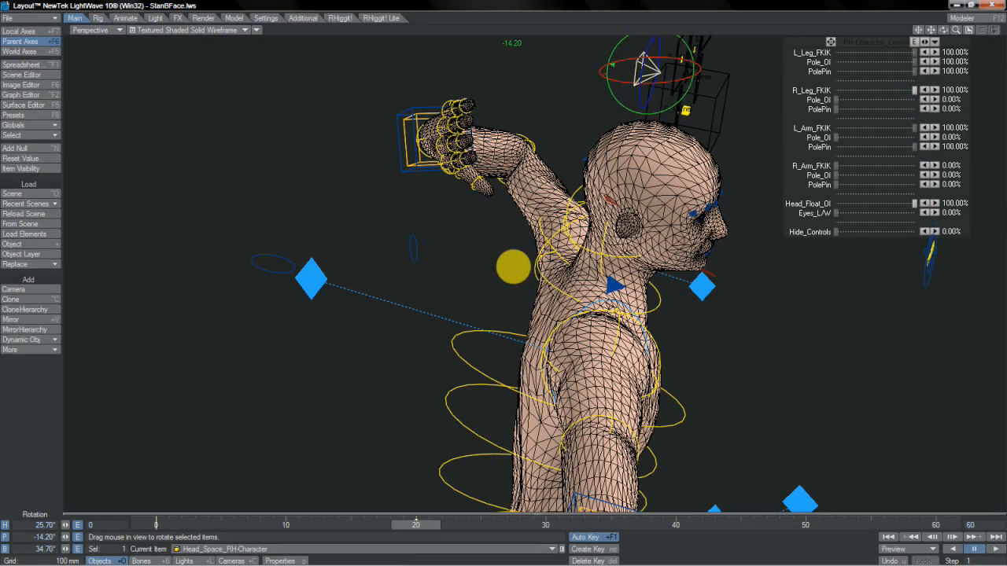
drag(930, 252, 894, 77)
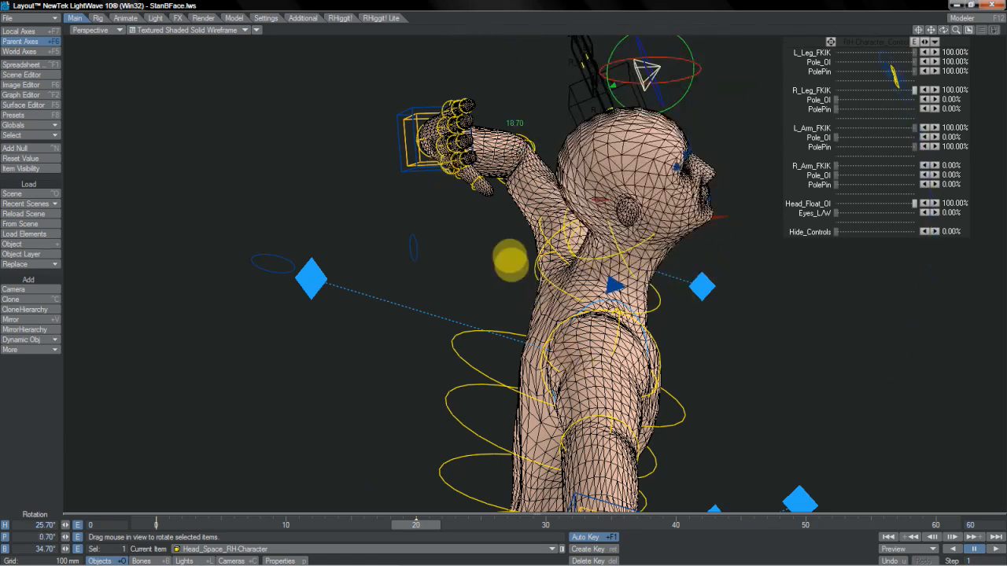
drag(510, 261, 885, 62)
- Rotate the head control to about 11.6° heading, 23.7° pitch and 18.4° bank, and set Head_Float_OI to 0%
click(659, 297)
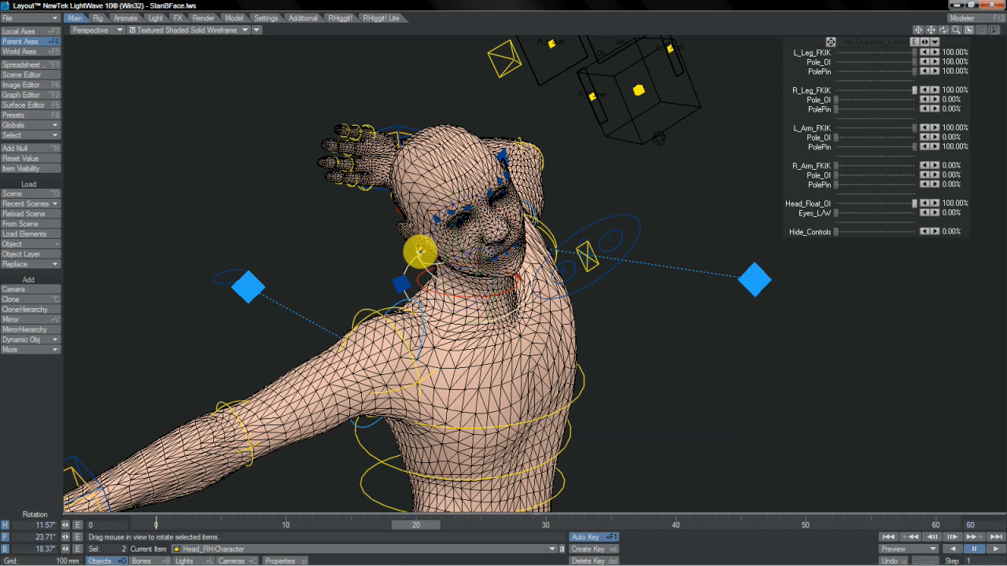
key(s)
click(513, 266)
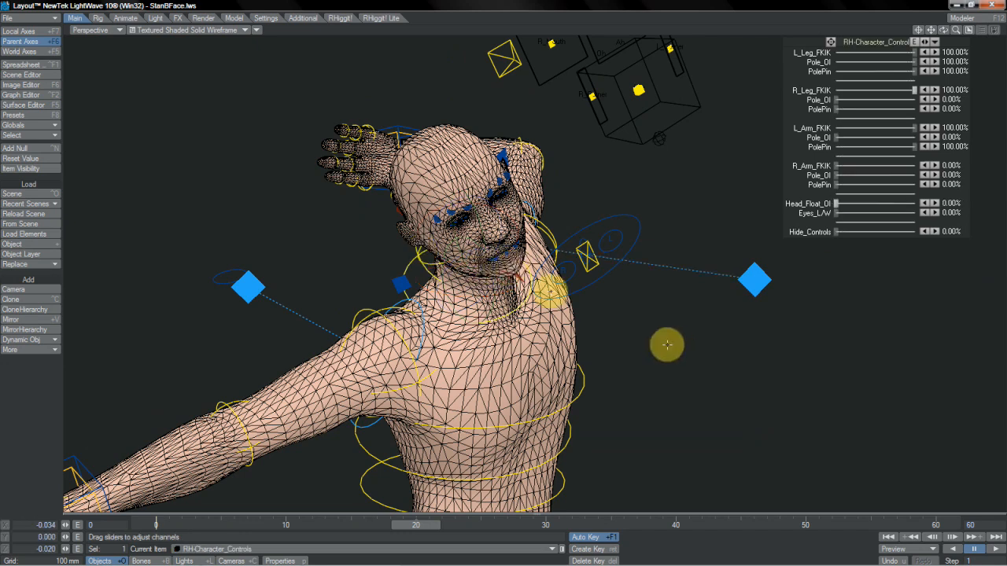
- Rotate the torso, and rotate the head space control to about 58° heading and -5° pitch
mouse_move(506, 274)
mouse_down()
mouse_move(530, 270)
mouse_move(526, 251)
mouse_move(503, 276)
mouse_up()
click(503, 276)
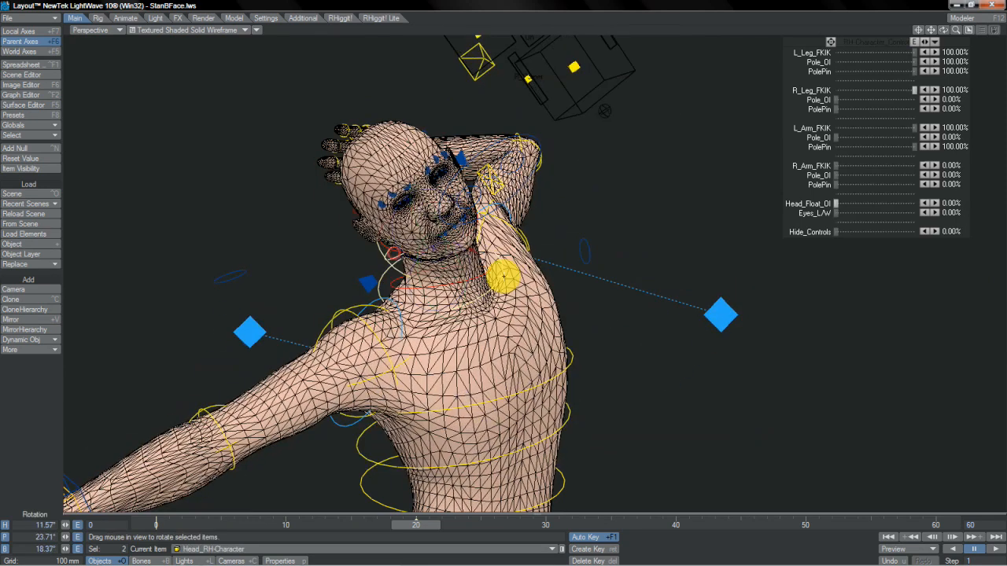
right_drag(441, 190, 512, 267)
drag(431, 214, 521, 269)
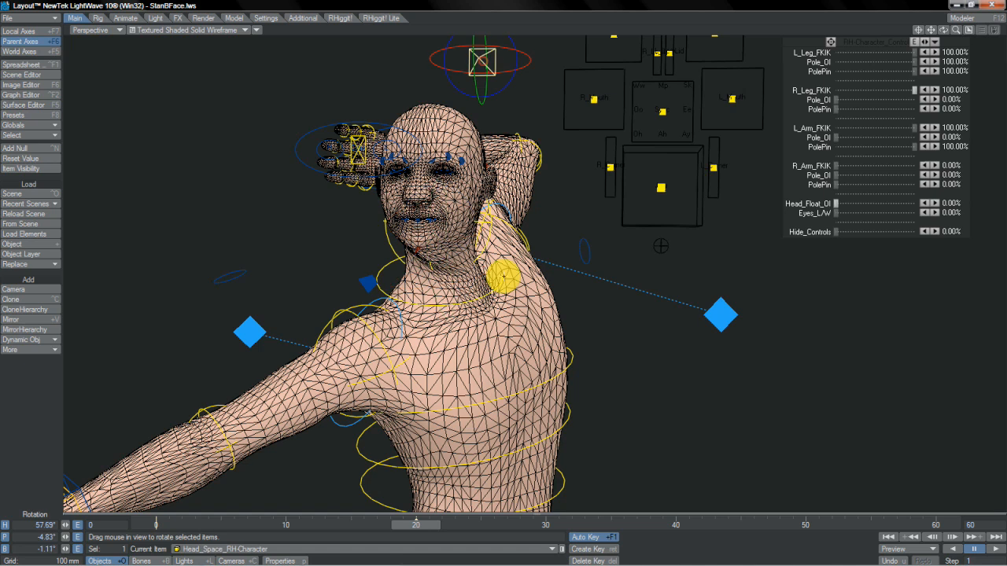
- Set Head_Float_OI to 100% and rotate the head offset control to about -0.6° heading and -1.8° pitch
click(875, 233)
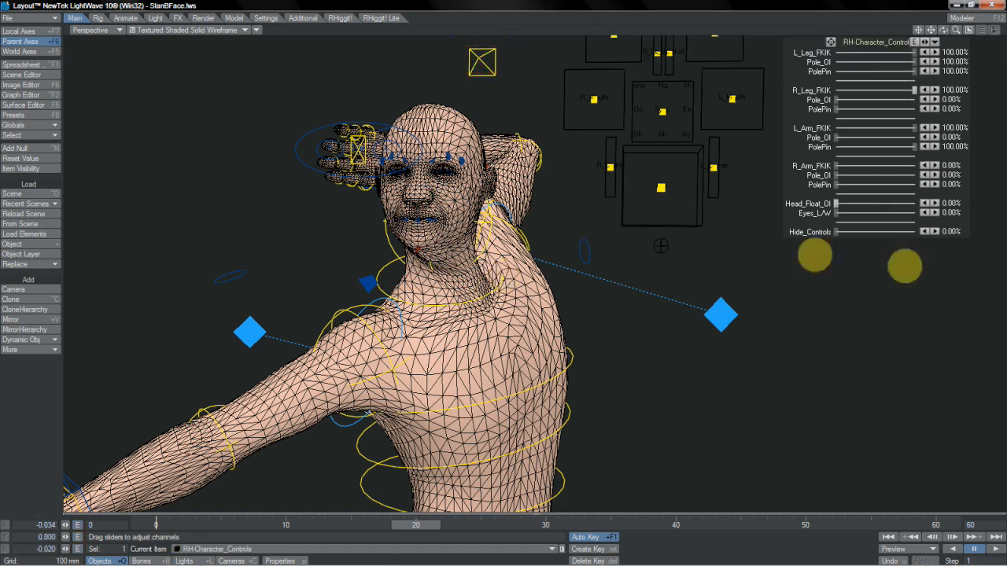
drag(836, 204, 915, 204)
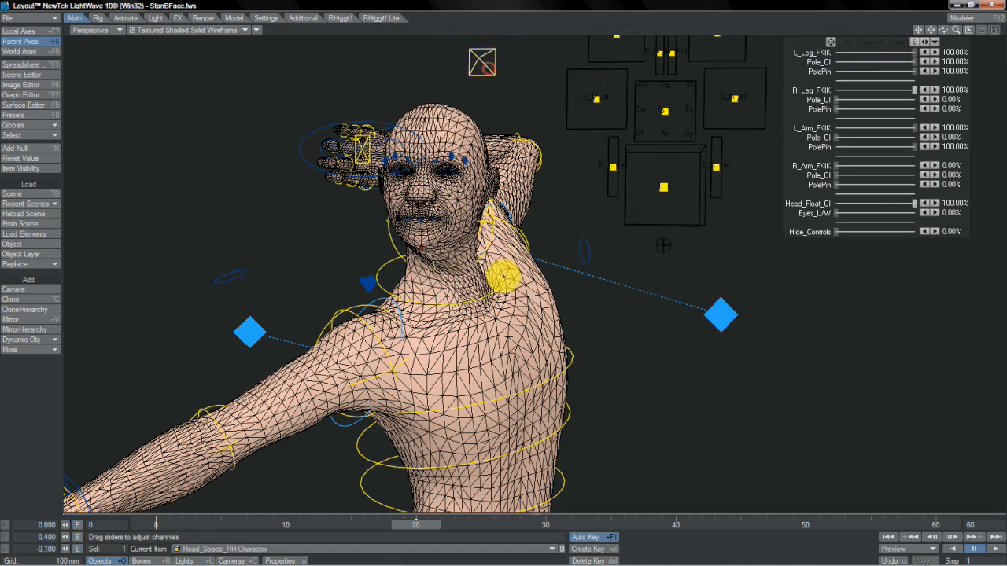
key(y)
drag(548, 92, 503, 276)
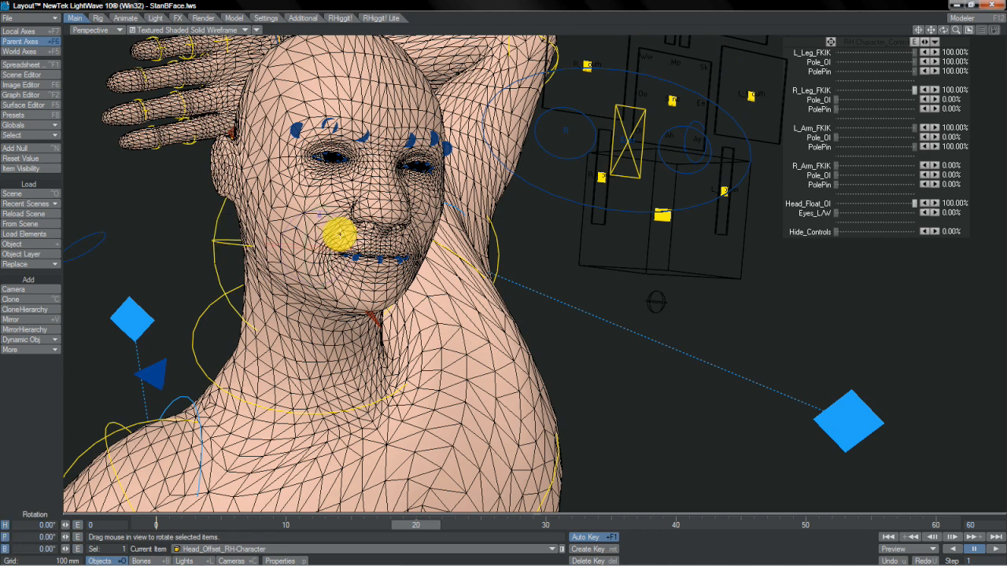
mouse_move(504, 276)
mouse_down()
mouse_move(543, 260)
mouse_move(499, 267)
mouse_move(510, 275)
mouse_move(521, 261)
mouse_move(512, 252)
mouse_move(511, 274)
mouse_move(523, 281)
mouse_move(512, 276)
mouse_move(519, 267)
mouse_move(501, 263)
mouse_move(512, 268)
mouse_up()
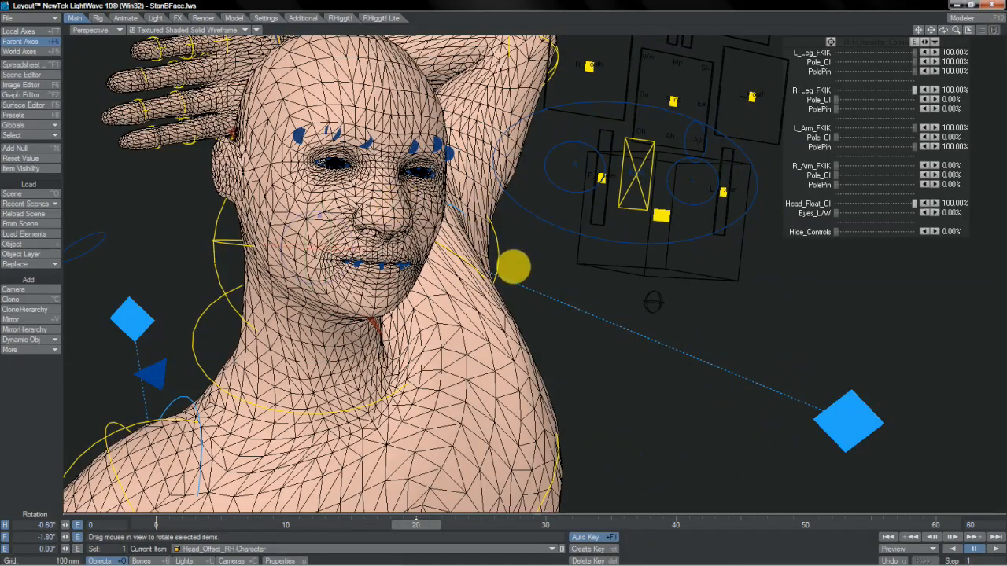
- Move the Eyes_L control to about -5.4 mm in X and 73.8 mm in Y
click(627, 139)
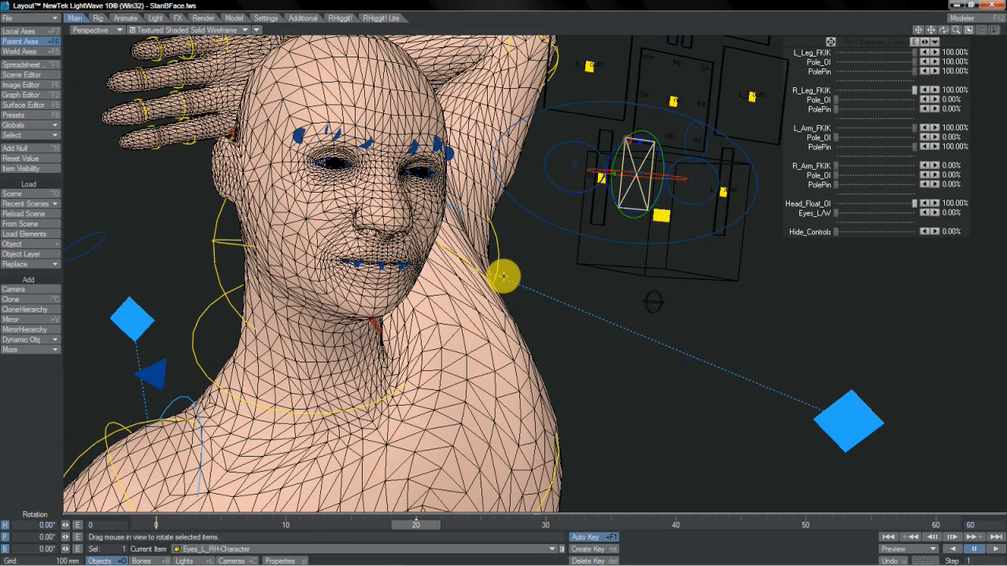
key(t)
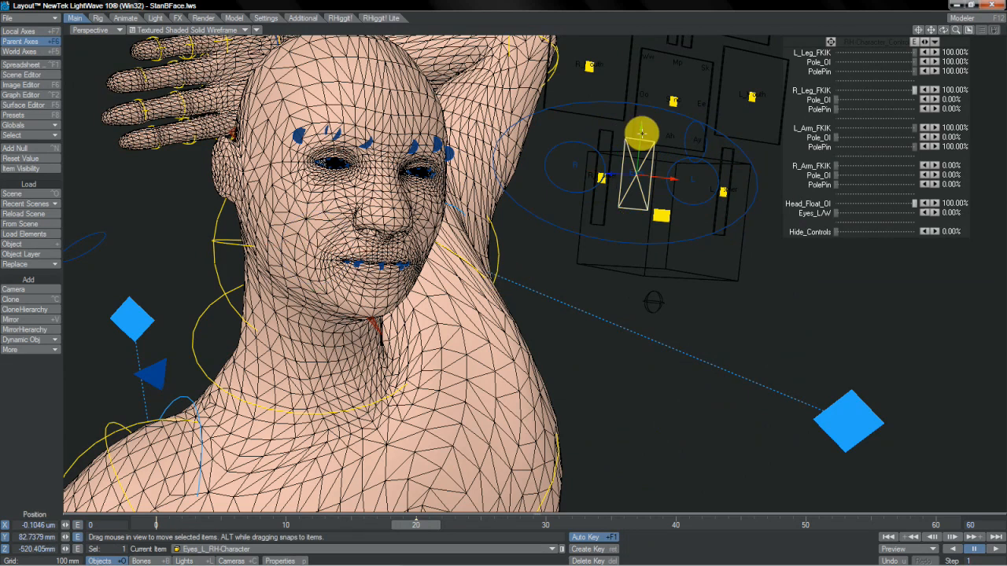
drag(642, 131, 513, 267)
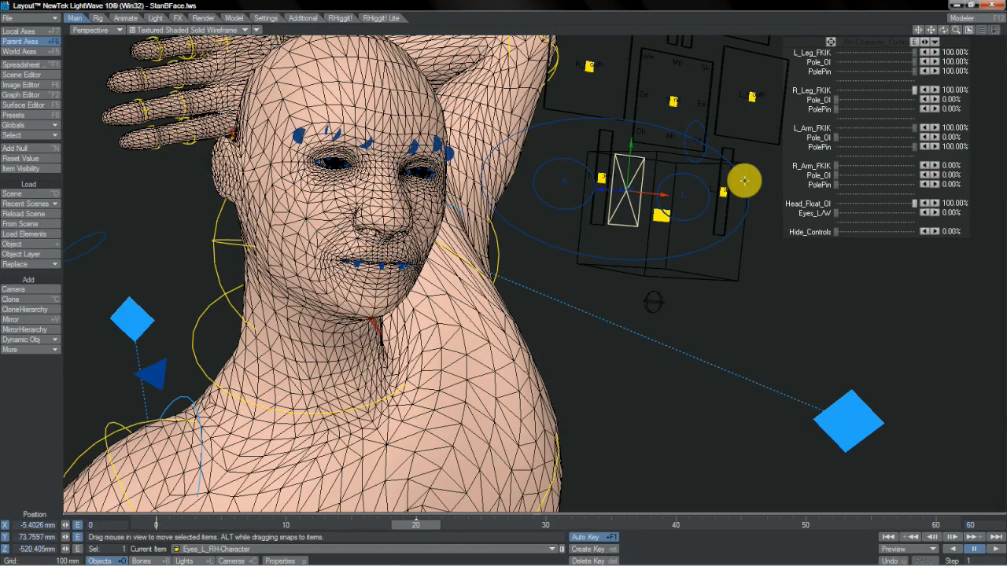
- Set Eyes_L/W to 100%, and re-pose the head relative to the main Eyes control
click(744, 181)
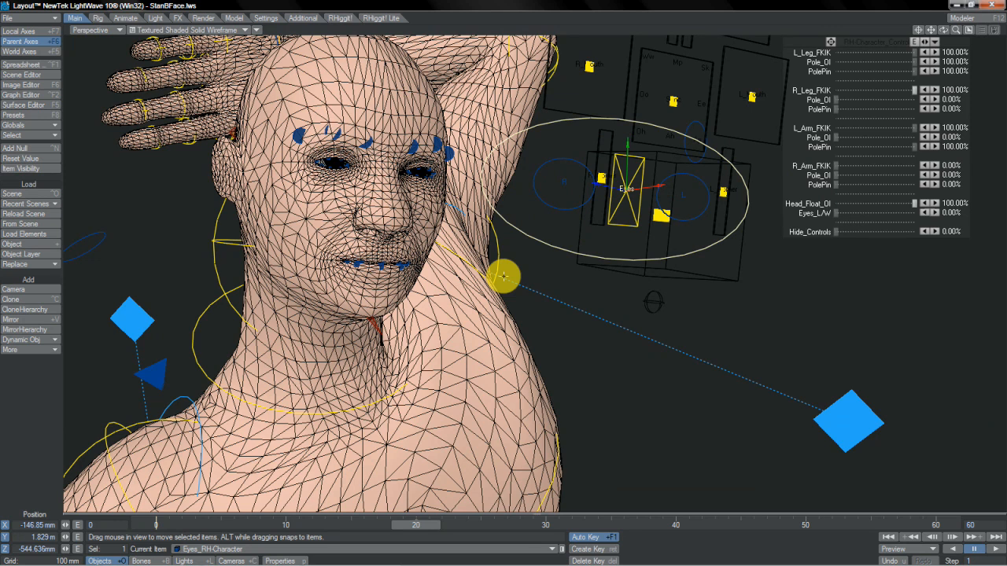
key(shift+d)
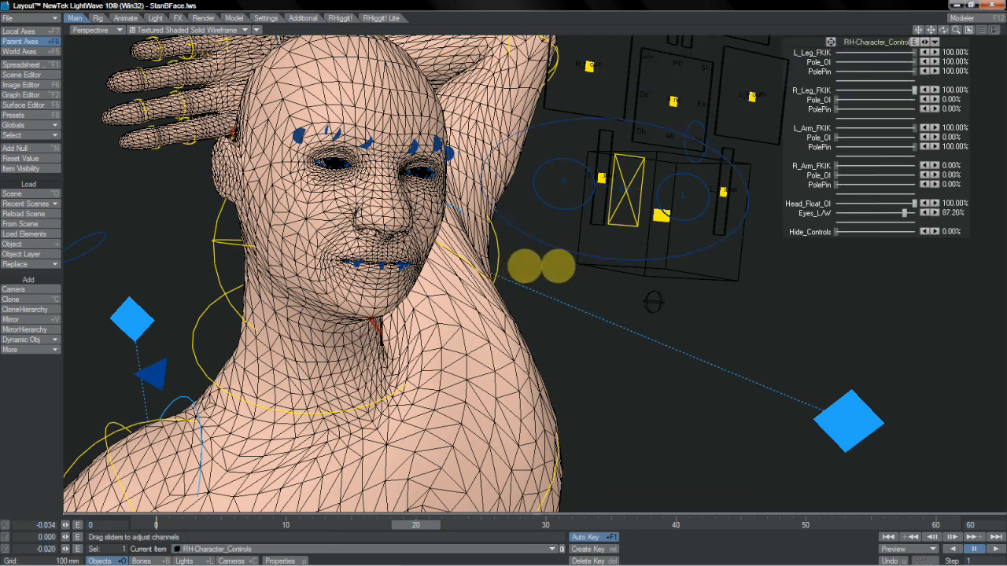
click(517, 273)
drag(517, 272, 574, 186)
click(661, 124)
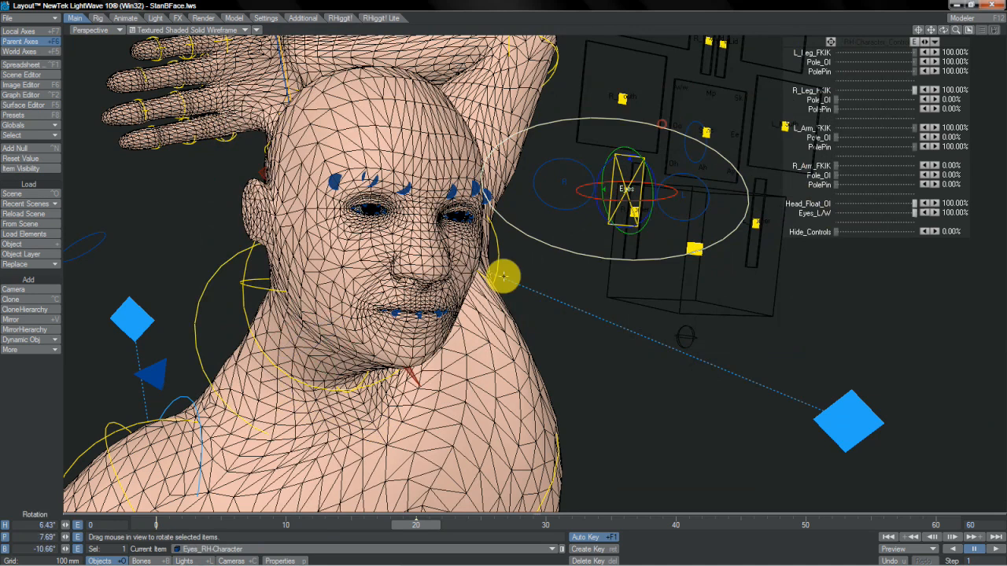
- Move the eye controls across to the character's face and create a key for the selected items at the current frame
key(t)
drag(511, 267, 504, 277)
drag(613, 253, 370, 260)
key(Return)
key(Return)
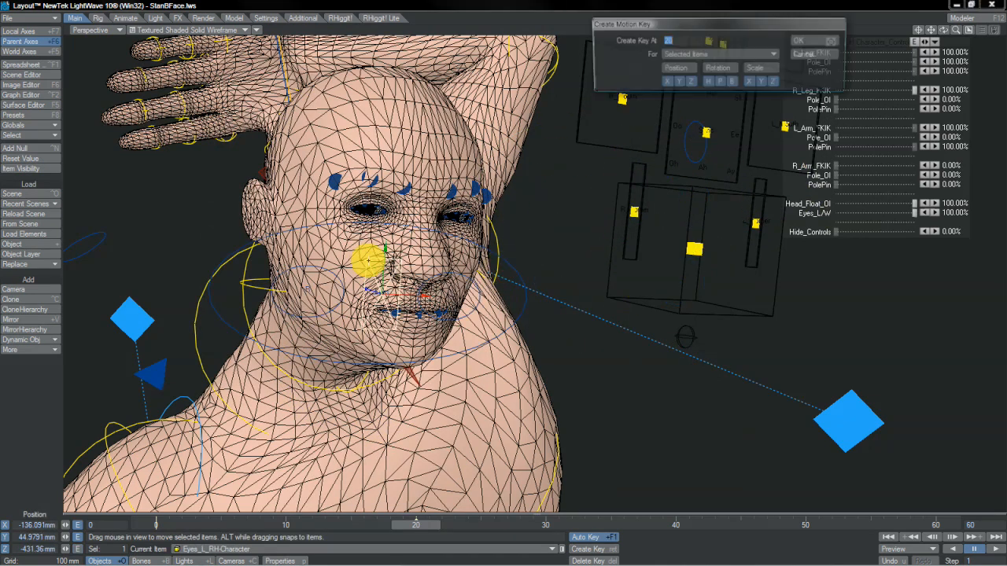
- Set Eyes_L/W to 0% and rotate the rig to test the eye controls in local space
click(864, 213)
drag(864, 214, 836, 213)
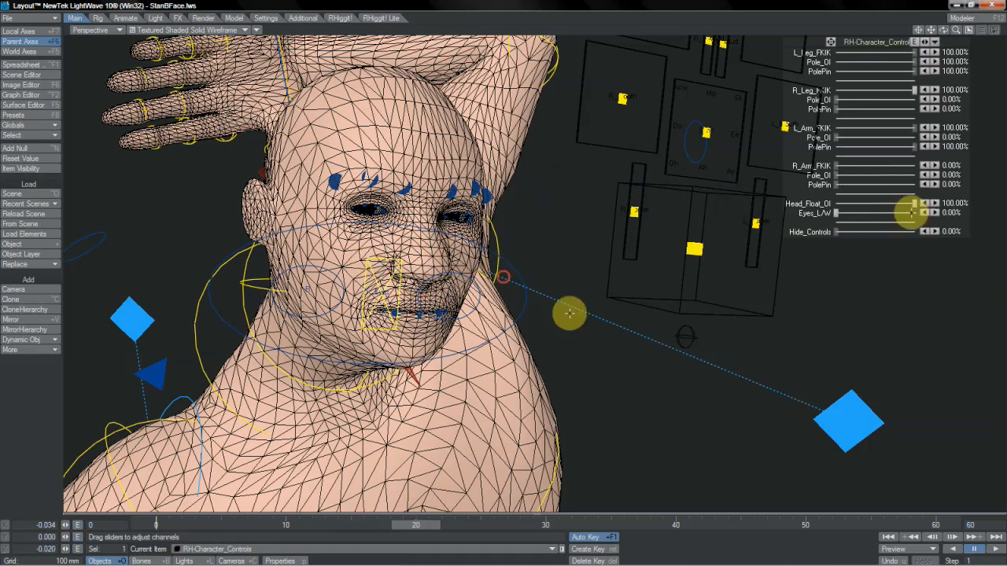
click(503, 277)
key(y)
drag(318, 331, 513, 265)
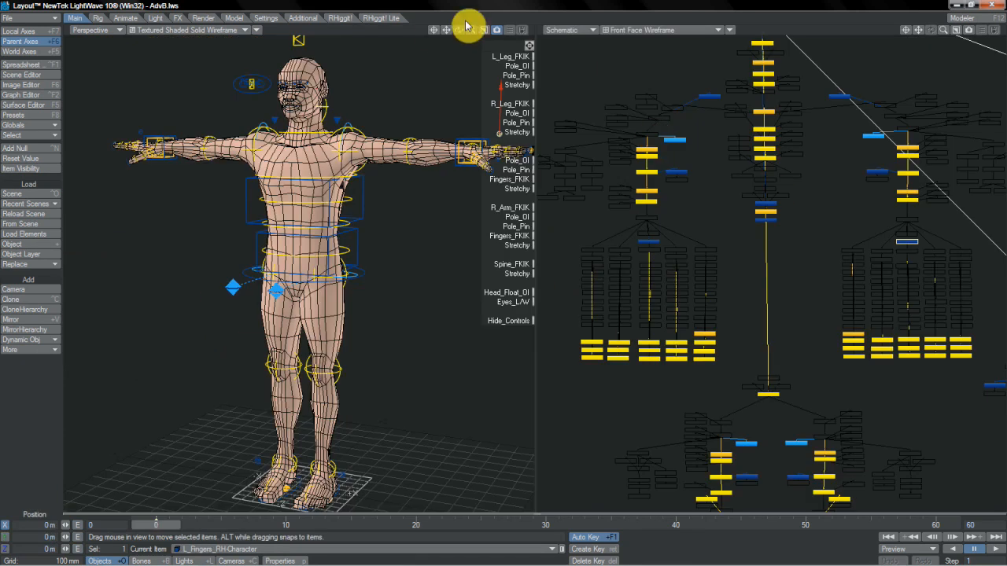
- Frame the left hand in a single full-size perspective view and rotate the finger base control L_FL_1
click(434, 33)
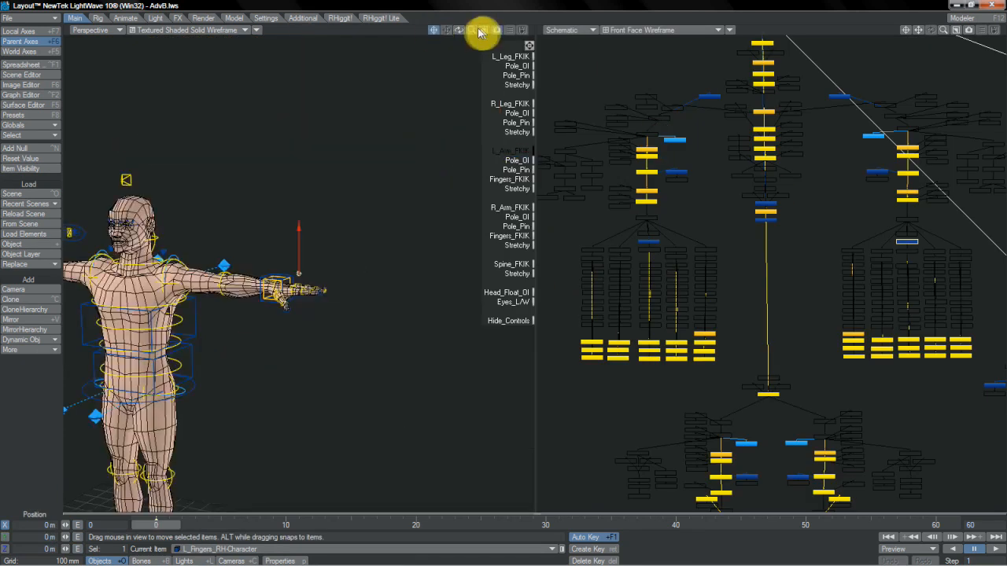
drag(473, 30, 504, 277)
key(KP_0)
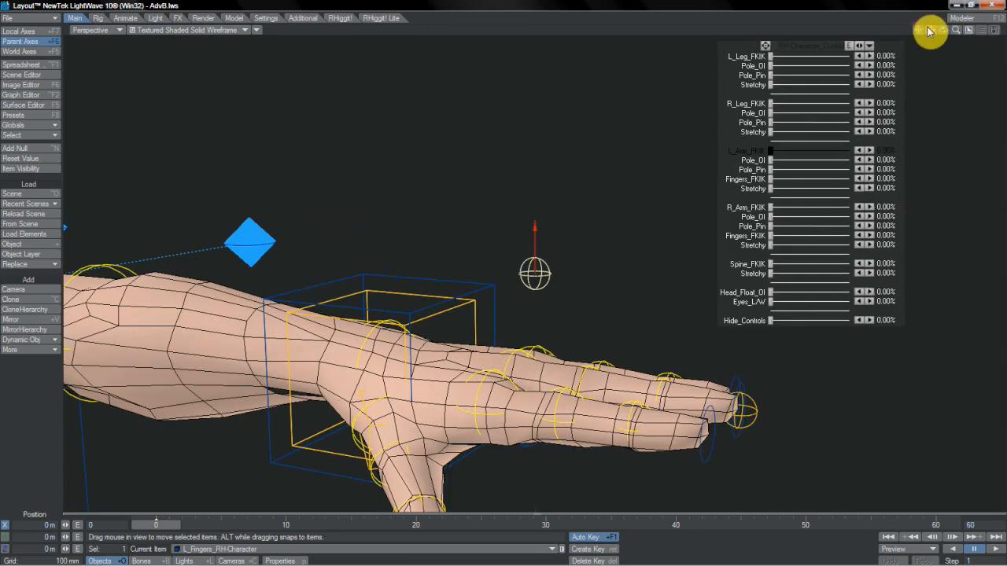
drag(930, 31, 513, 266)
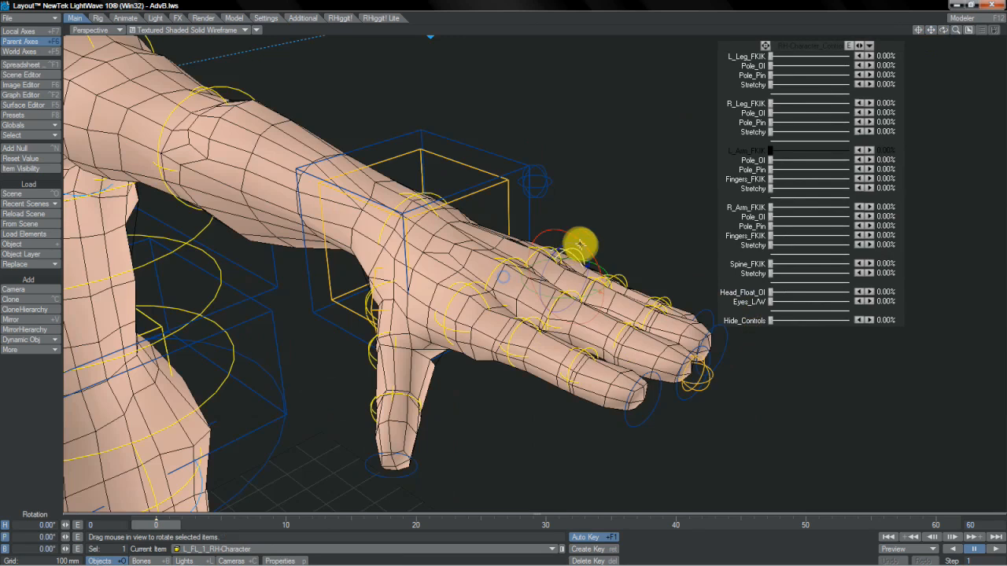
drag(580, 245, 563, 232)
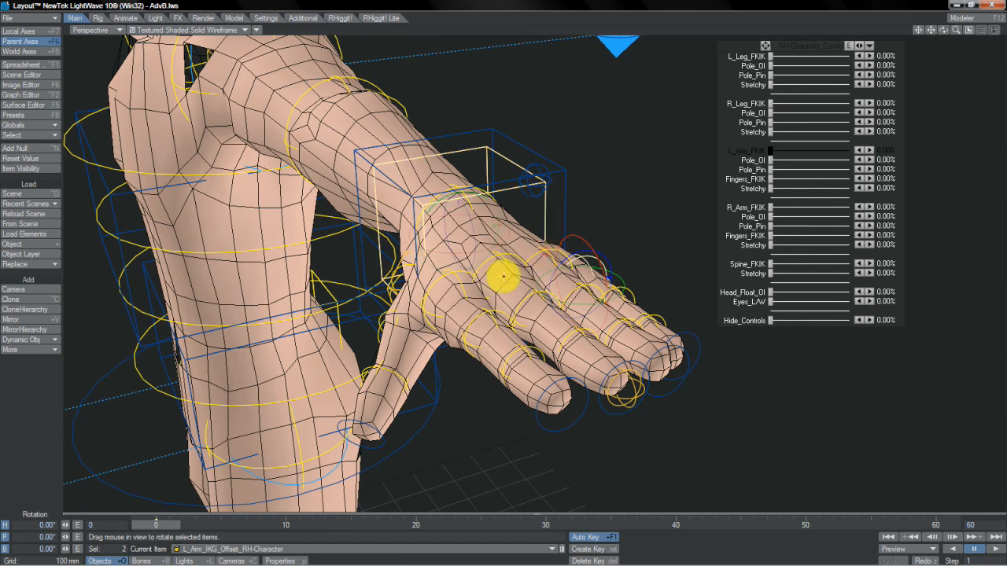
- Try moving the base controls of several left fingers together, including L_FR_1 and L_FI_1, and undo the move
click(558, 253)
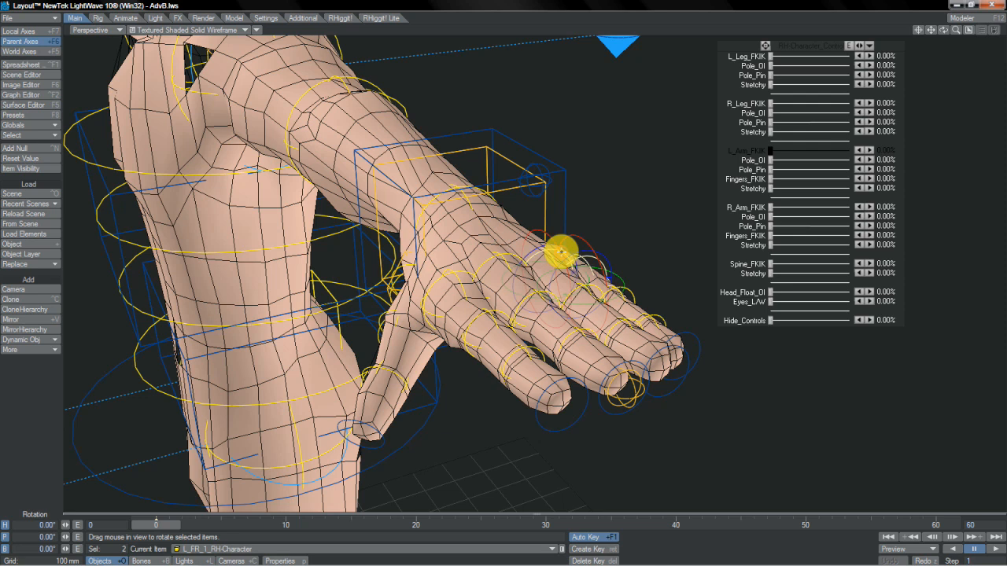
key(t)
shift+click(454, 260)
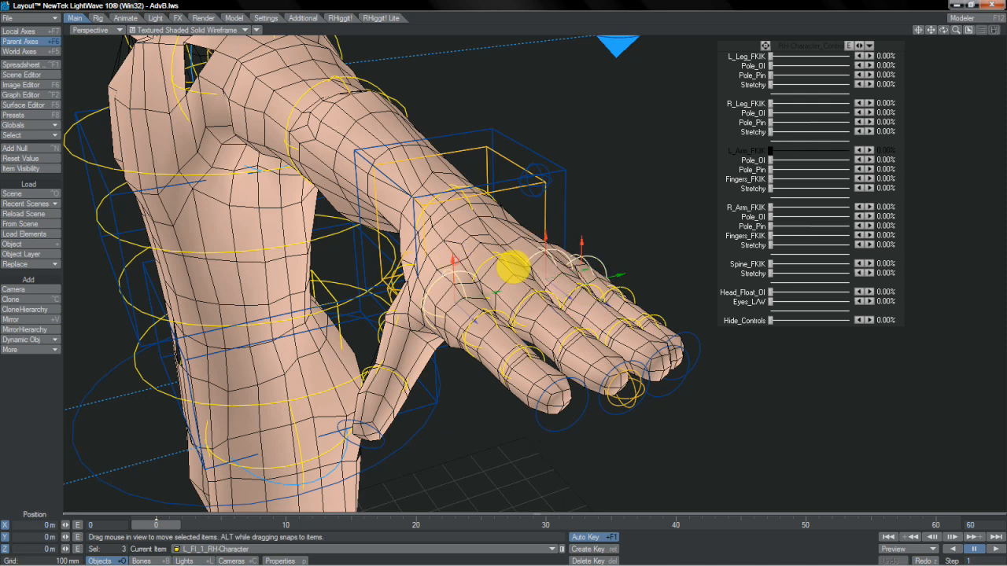
drag(513, 268, 512, 268)
key(ctrl+z)
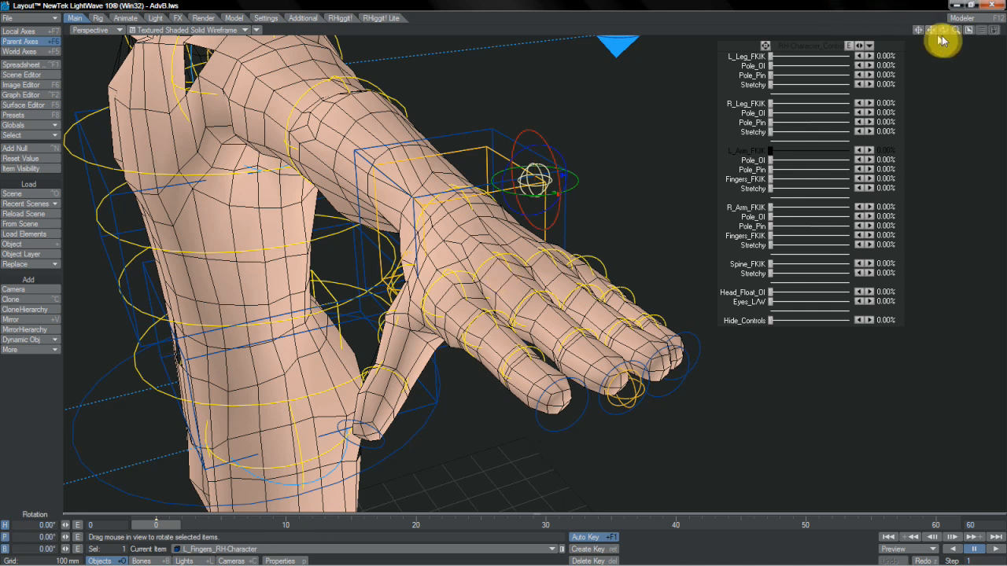
- Rotate the L_Fingers control to about -18.8° heading, 21.5° pitch and 49.8° bank, and adjust the index finger's base control L_FI_1
drag(945, 33, 513, 268)
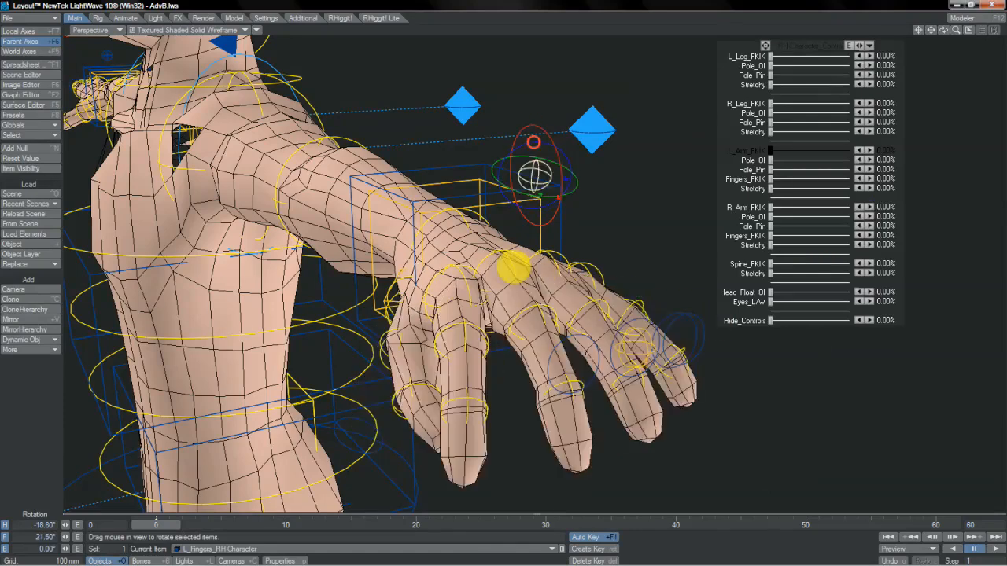
right_drag(563, 273, 533, 140)
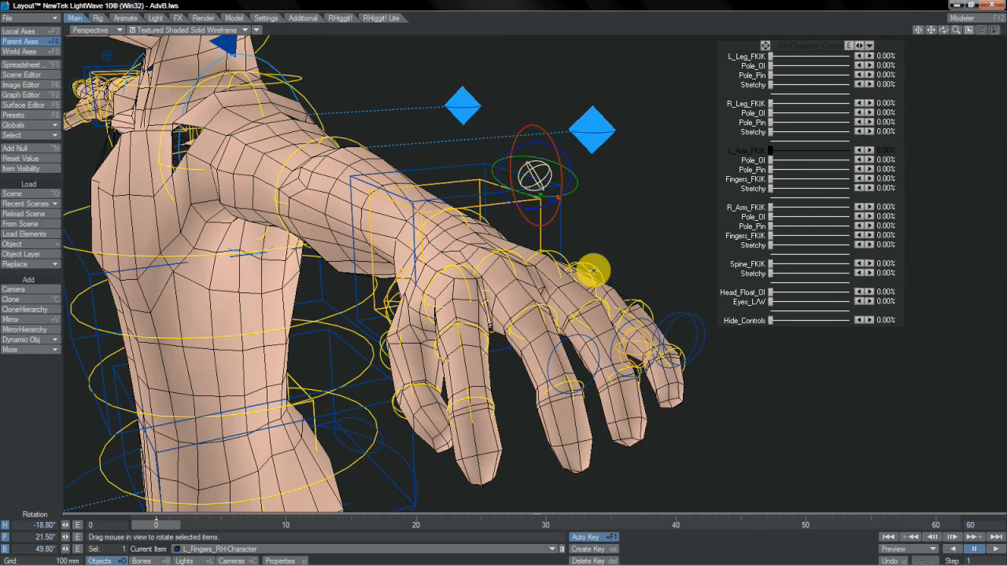
drag(511, 265, 476, 314)
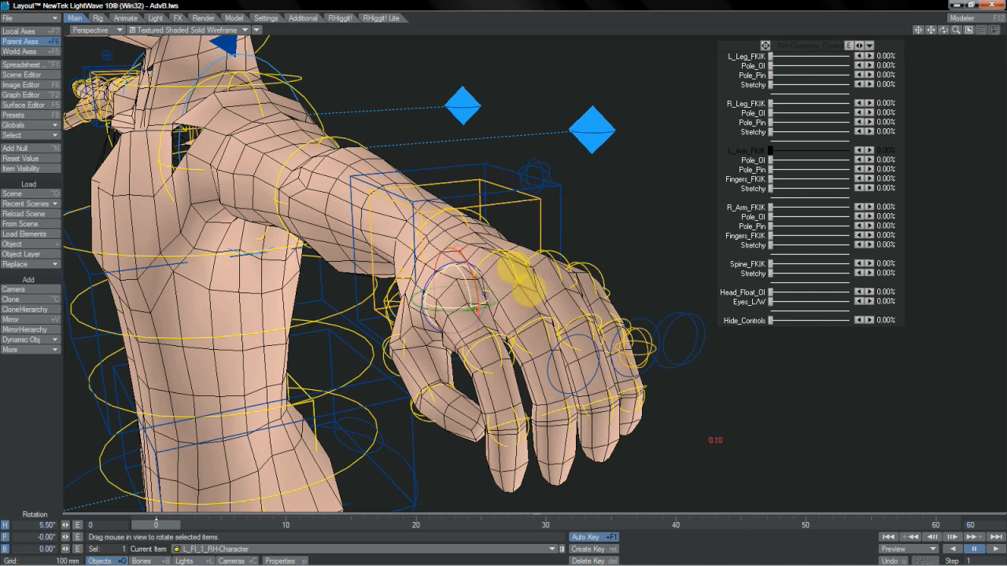
mouse_move(516, 274)
mouse_down()
mouse_move(533, 289)
mouse_move(457, 248)
mouse_move(483, 226)
mouse_move(522, 276)
mouse_move(508, 263)
mouse_move(503, 277)
mouse_up()
click(549, 174)
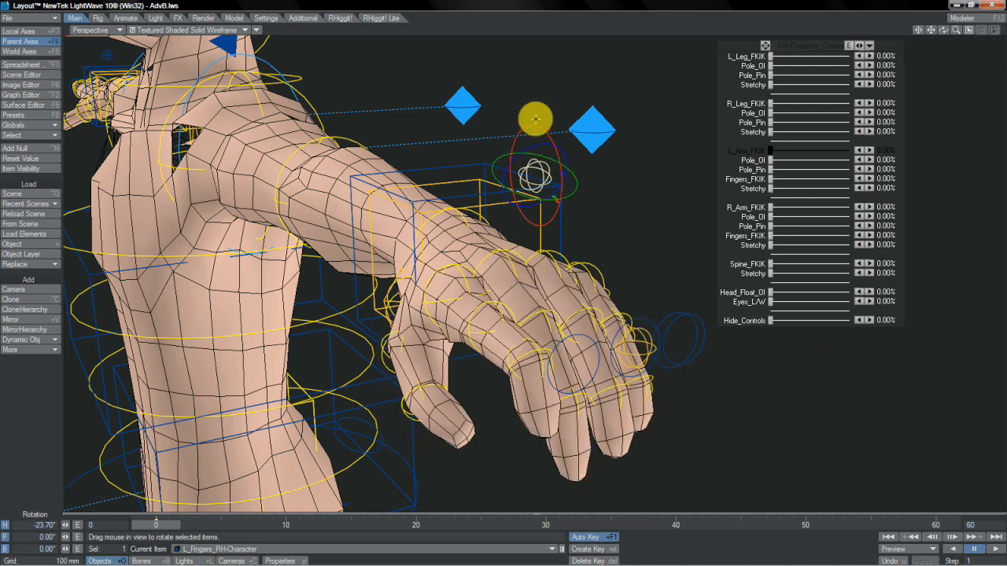
- Undo the left-hand finger rotations until the fingers are straight again
key(u)
key(u)
key(u)
key(u)
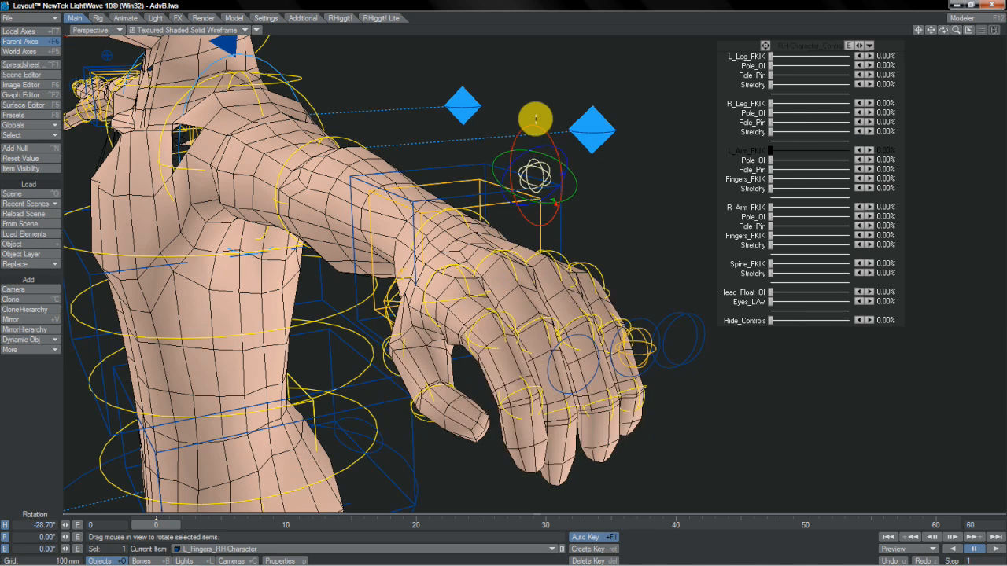
drag(535, 119, 591, 177)
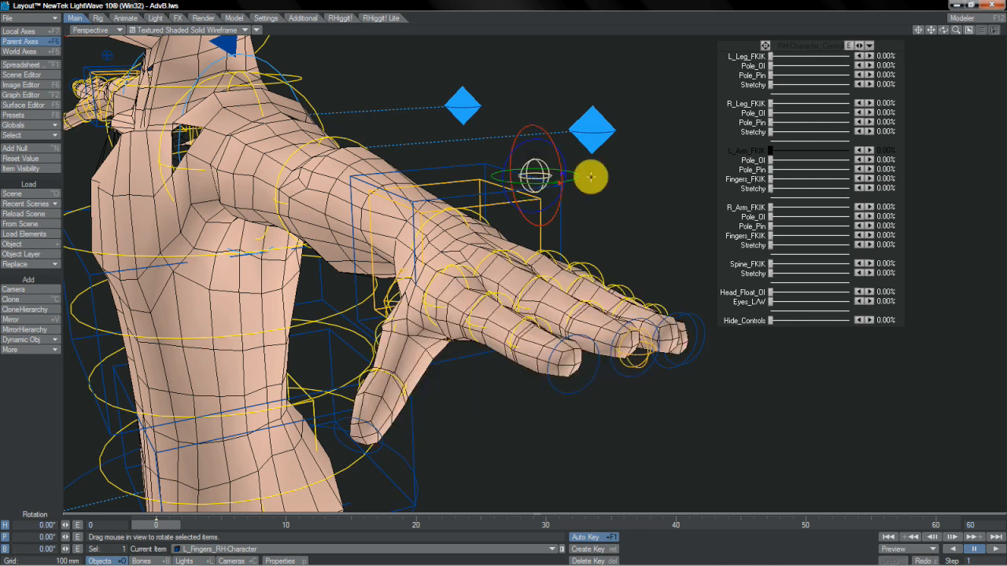
- Set the left arm's Fingers_FKIK to 100%
mouse_move(943, 31)
mouse_down()
mouse_move(511, 267)
mouse_move(944, 37)
mouse_up()
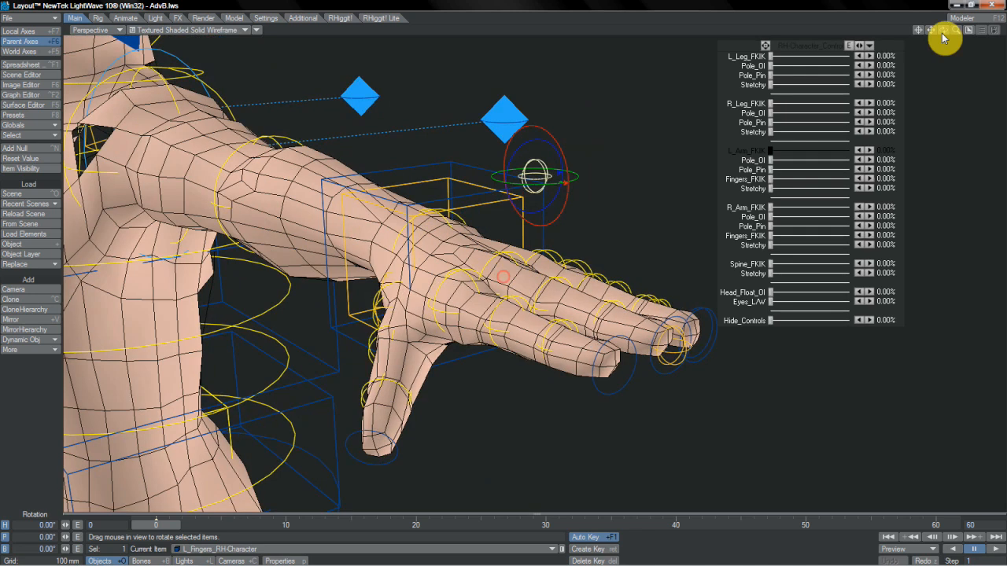
click(796, 96)
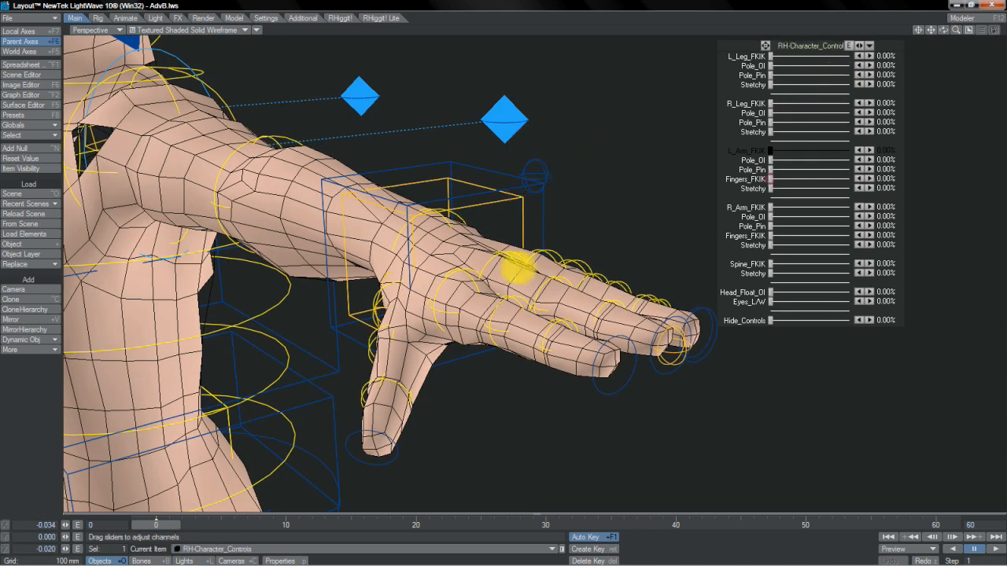
drag(521, 268, 515, 267)
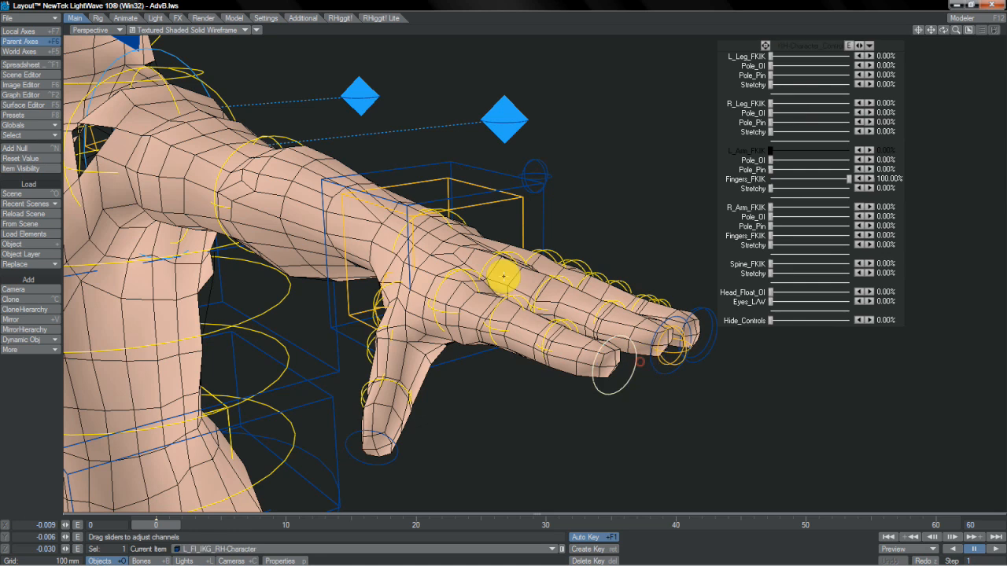
- Move the index finger's IK goal L_FI_IKG to about -22 mm X, -5.6 mm Y and -45.7 mm Z
key(t)
drag(510, 268, 636, 366)
drag(513, 268, 624, 351)
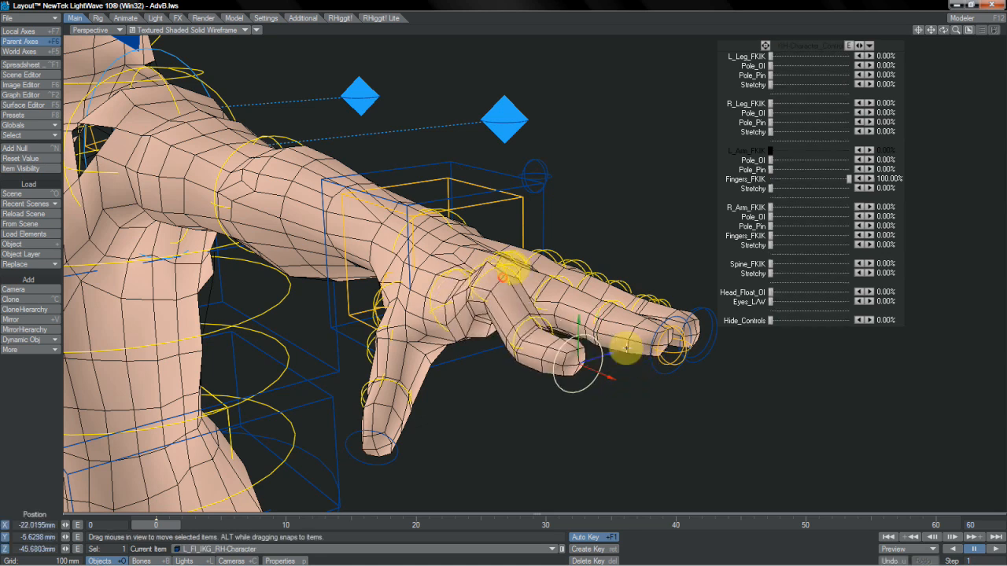
- Bend one of the left hand's outer fingers by moving its IK goal, and try moving the shared L_Fingers_IK control
click(696, 337)
drag(696, 337, 503, 277)
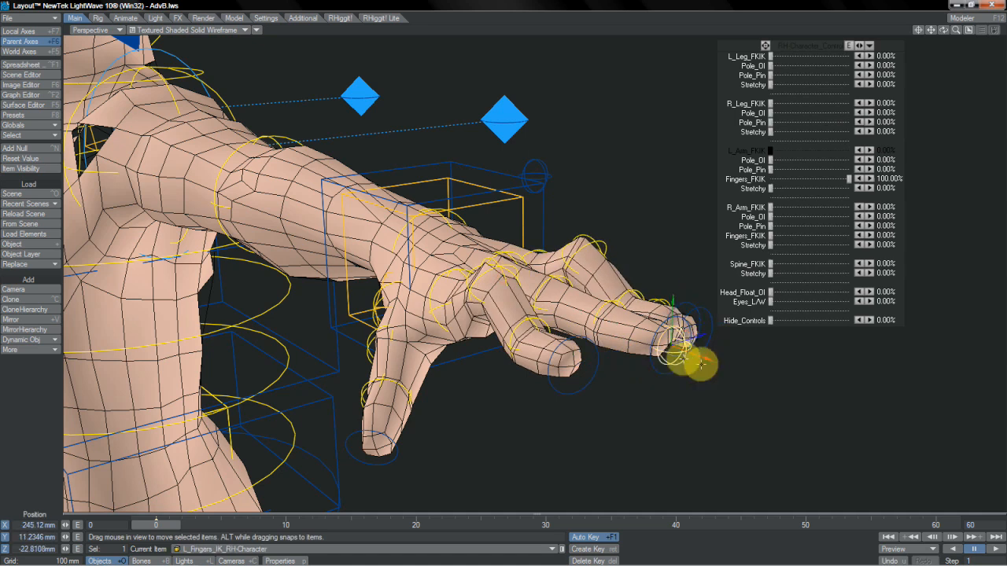
drag(707, 363, 512, 268)
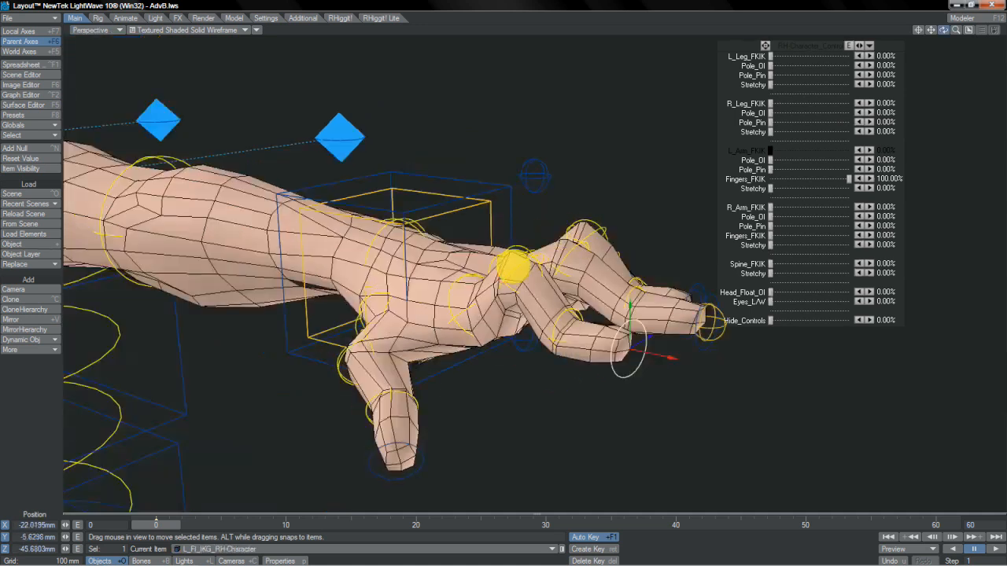
- Rotate the index finger's IK goal to about 28.2° heading and 8.3° pitch, swinging its bank between about 32.9° and -14.8°
drag(513, 268, 668, 348)
mouse_move(643, 308)
mouse_down()
mouse_move(513, 266)
mouse_move(559, 350)
mouse_up()
key(y)
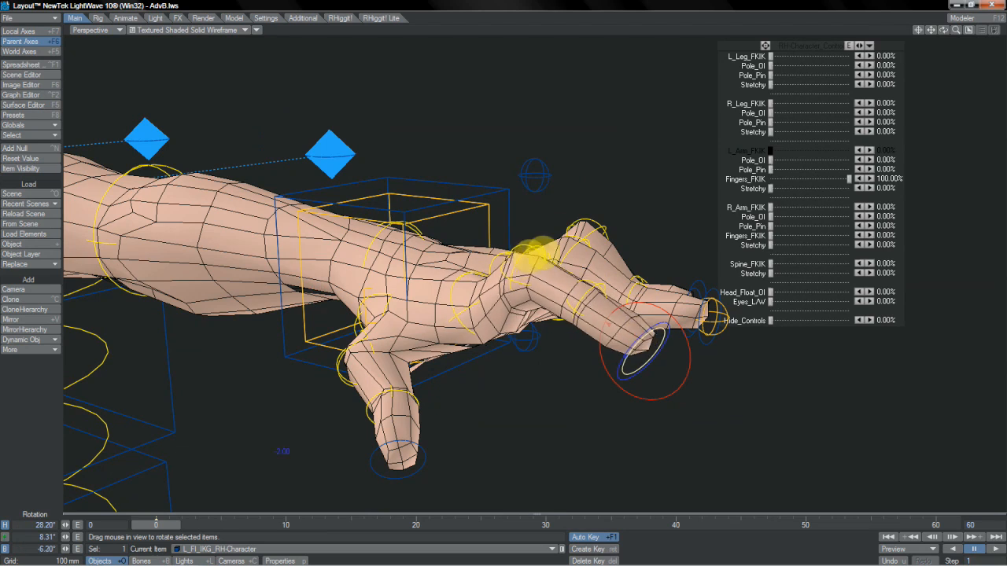
right_drag(435, 301, 497, 276)
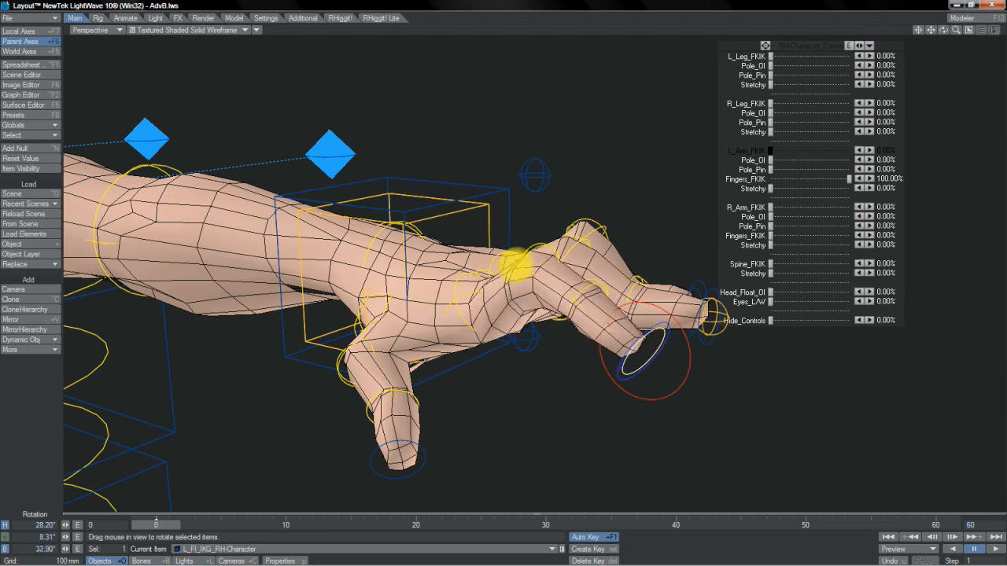
right_drag(605, 228, 513, 268)
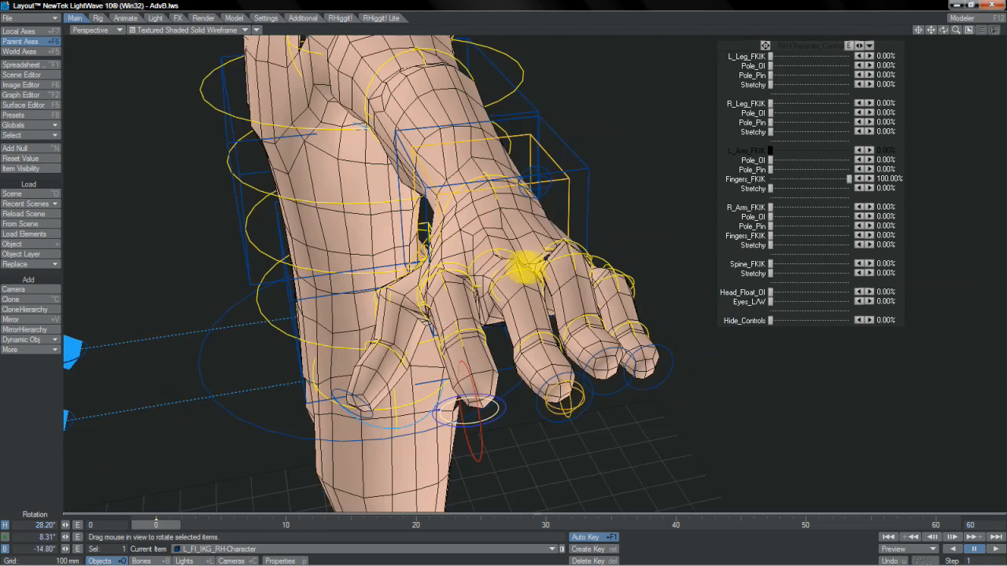
right_drag(528, 268, 581, 215)
- Try rotating the L_Fingers control to about 6.7° heading and 10.6° pitch with finger IK on, and undo the rotation
click(541, 197)
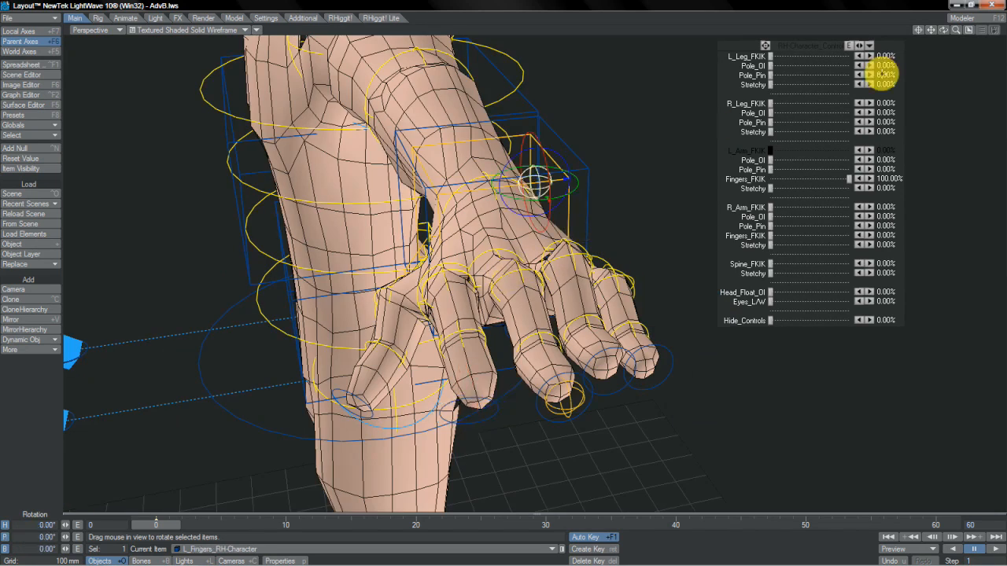
drag(944, 32, 508, 269)
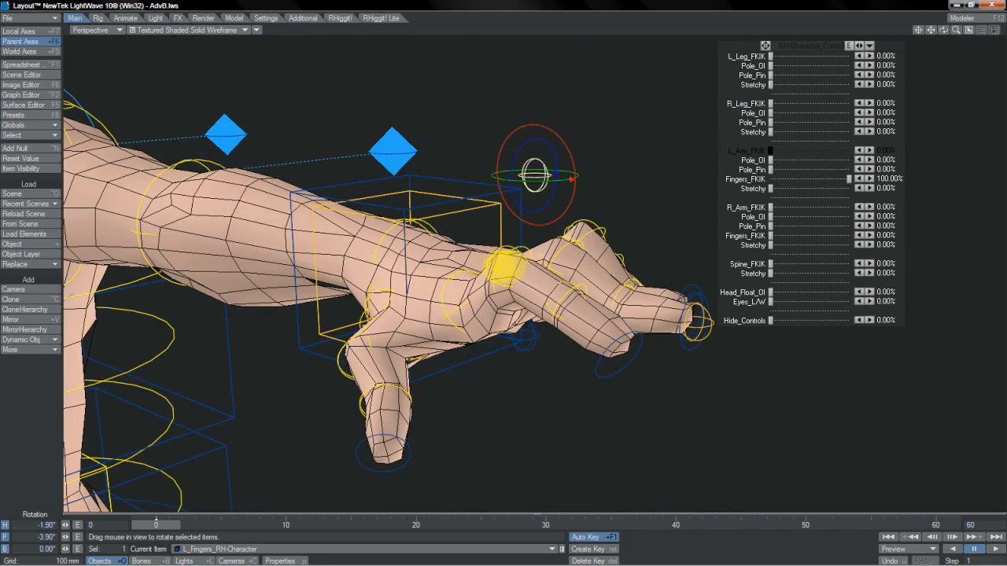
drag(504, 268, 596, 144)
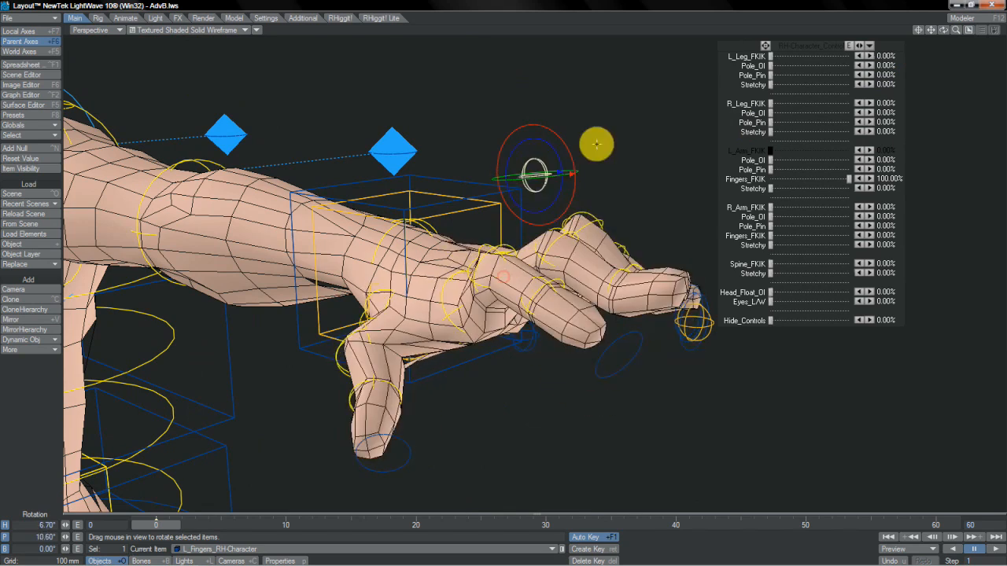
key(ctrl+z)
key(t)
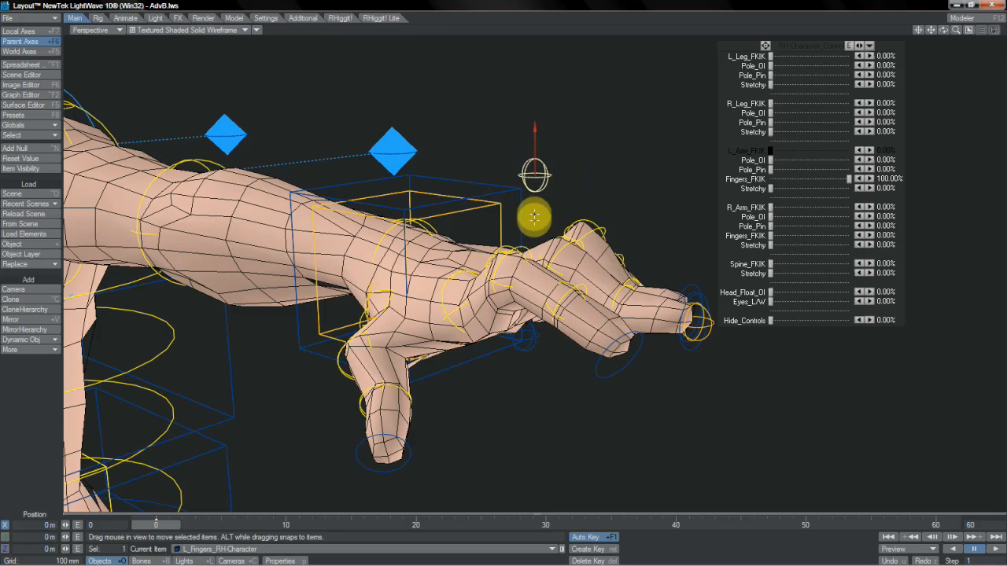
- Move the L_Fingers control to about 9.7 mm X and select the L_Hand_Ball control beneath the palm
drag(513, 268, 512, 268)
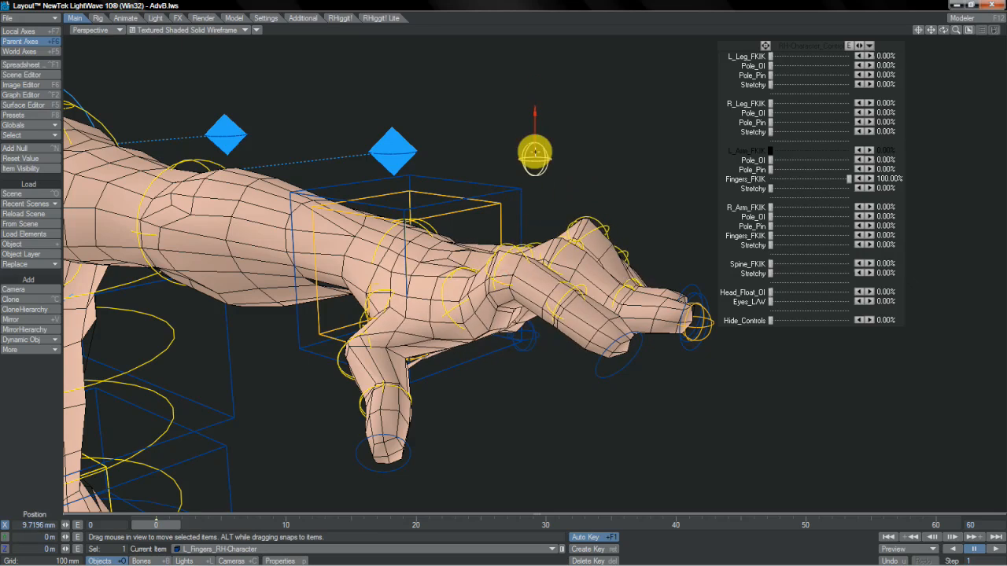
alt+drag(535, 151, 583, 335)
click(546, 335)
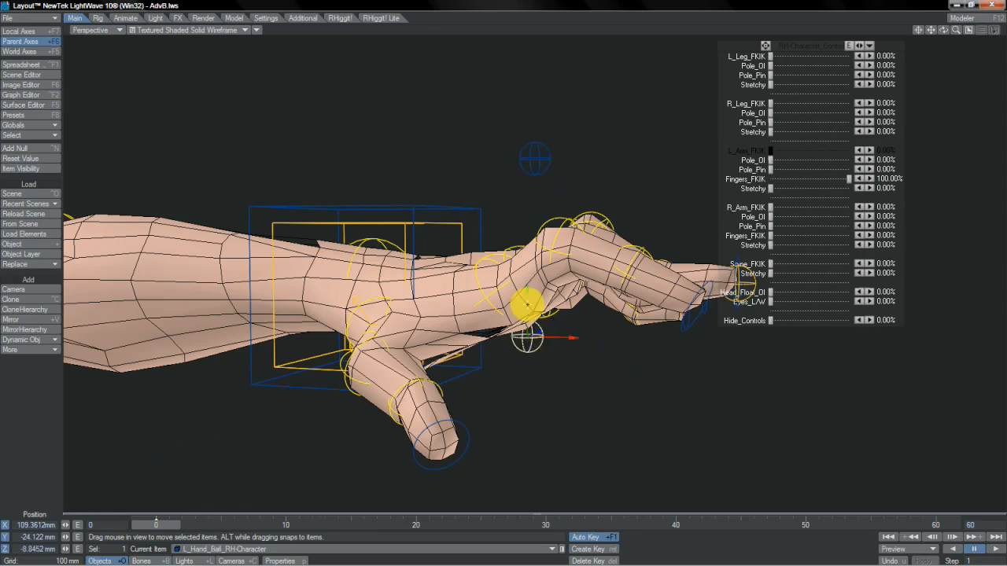
- Set L_Arm_FKIK to 100% and rotate the L_Hand_Ball control to about -1.9° heading and -10° pitch
click(765, 46)
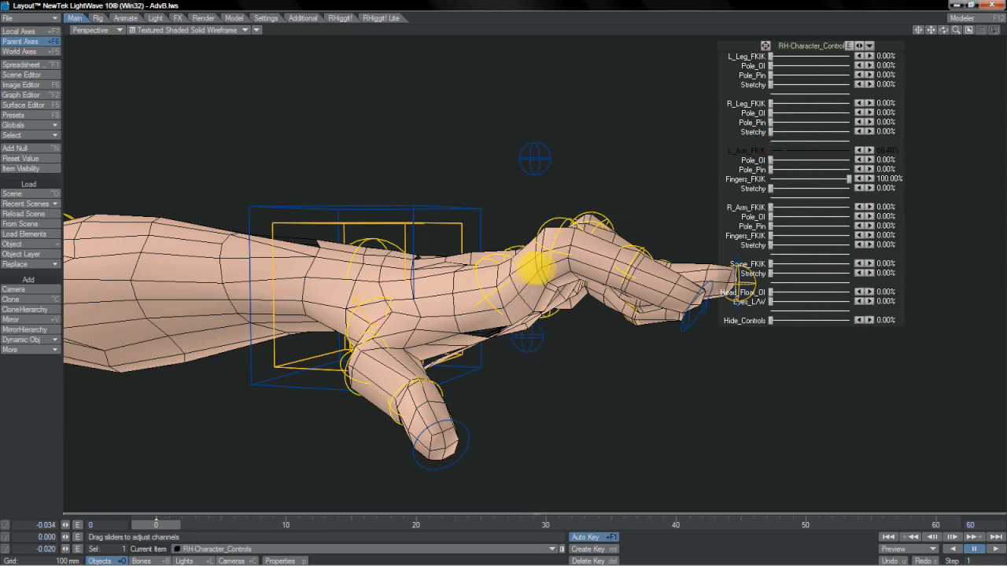
click(528, 337)
drag(527, 304, 572, 333)
key(t)
key(y)
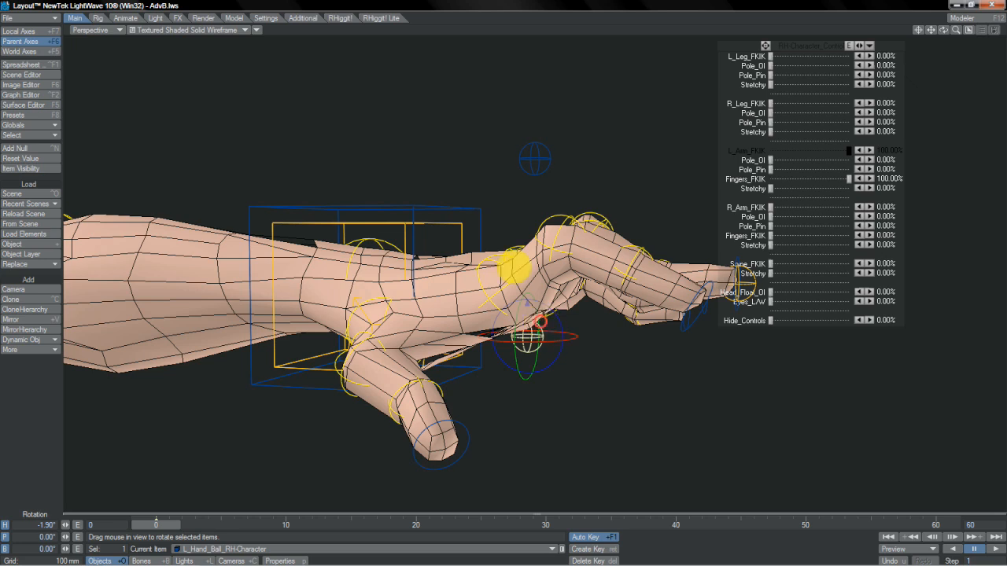
mouse_move(513, 267)
mouse_down()
mouse_move(525, 272)
mouse_move(495, 253)
mouse_move(503, 272)
mouse_move(467, 231)
mouse_move(512, 259)
mouse_move(524, 287)
mouse_move(490, 133)
mouse_move(512, 263)
mouse_move(499, 254)
mouse_move(523, 287)
mouse_move(490, 223)
mouse_move(519, 275)
mouse_up()
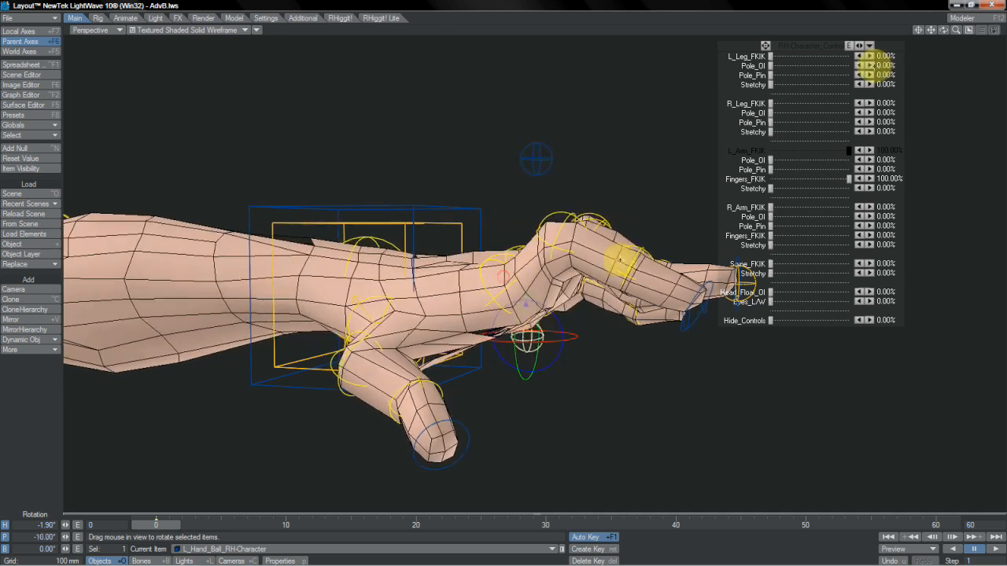
- Move the left index finger's IK goal L_FI_IKG to about -23.7 mm X
drag(943, 29, 513, 266)
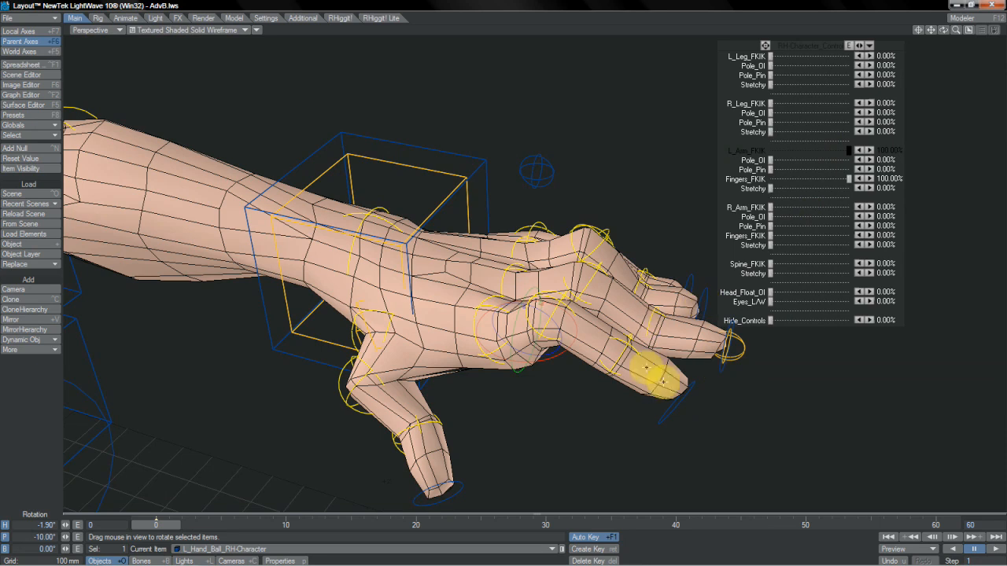
click(682, 405)
key(t)
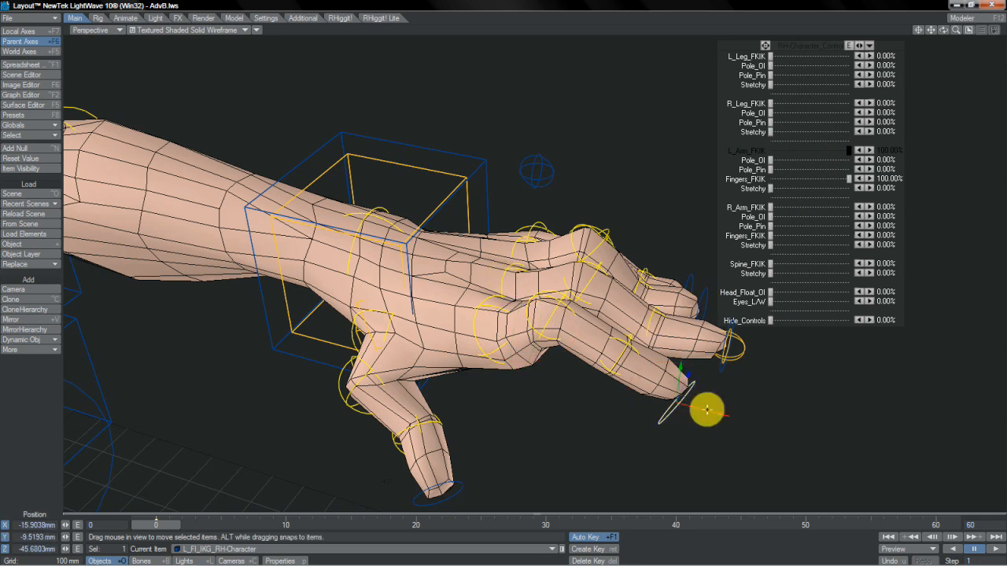
drag(708, 411, 614, 346)
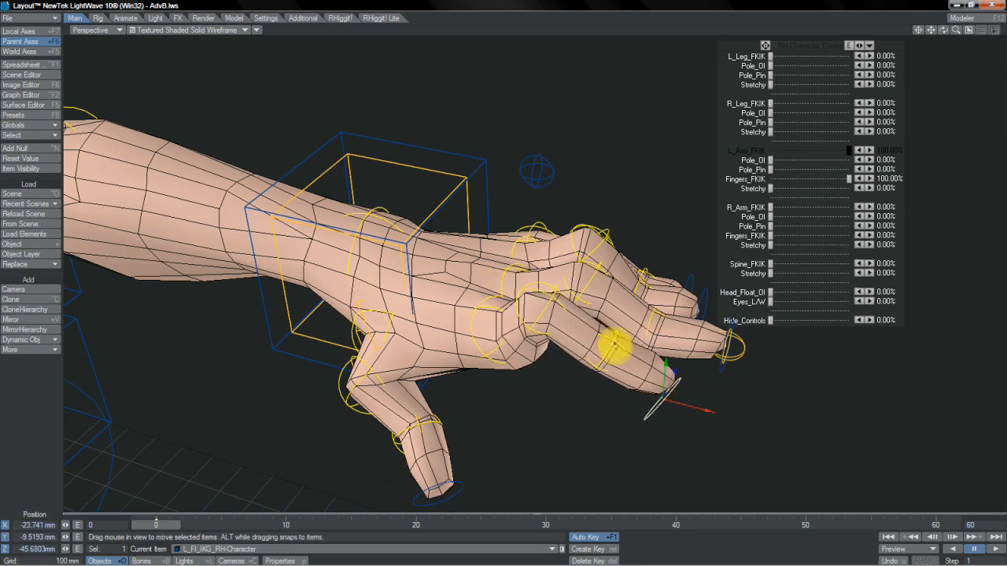
- Create motion keys at frame 0 for the left index finger's joints, working from L_FI_3 up to L_FI_1
click(614, 341)
key(y)
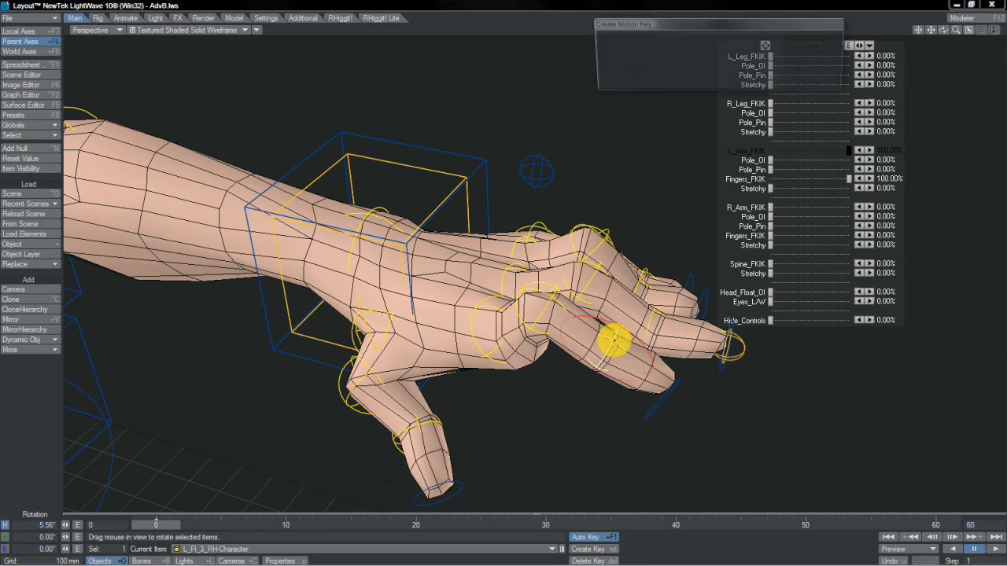
key(Return)
key(Return)
key(Up)
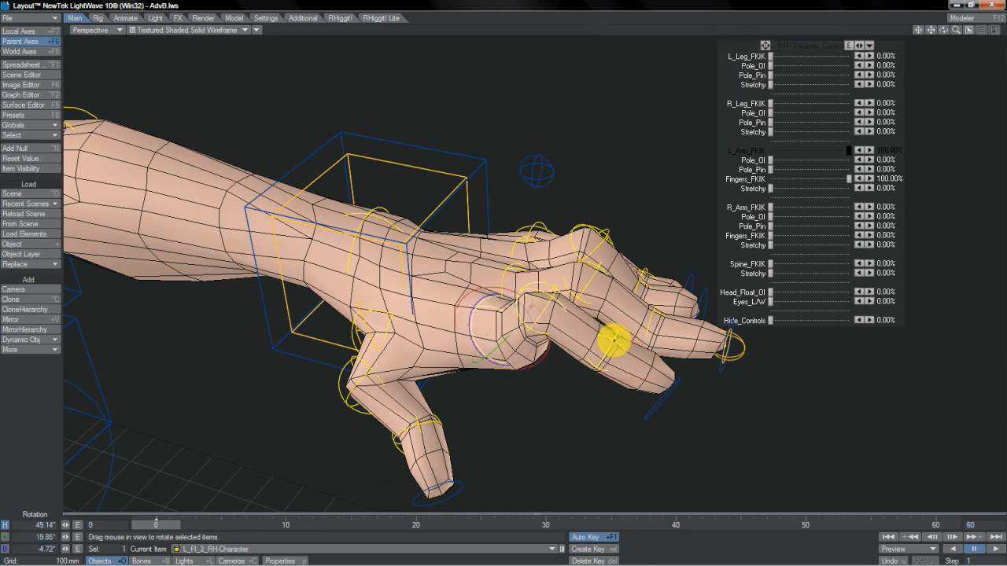
key(Return)
key(Return)
- Set the left arm's Fingers_FKIK to 0% and rotate the L_FI_1 joint to about 1.5° heading
drag(849, 179, 771, 179)
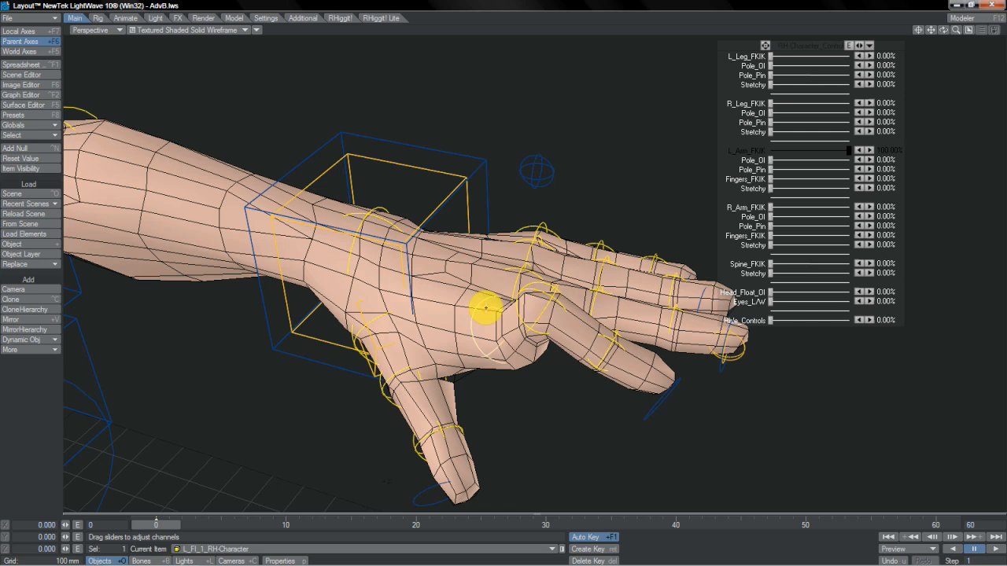
drag(485, 307, 485, 288)
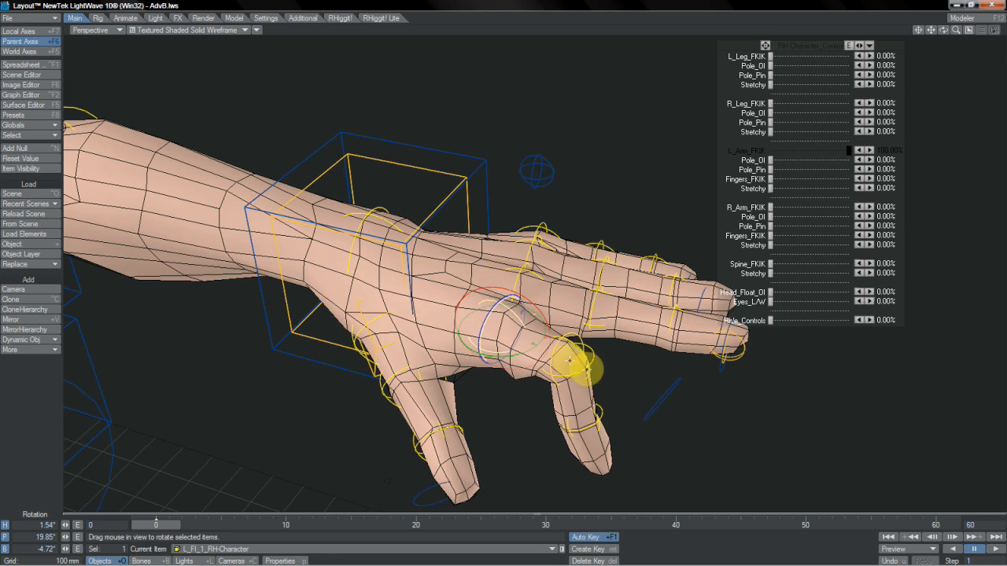
- Select the index finger's IK goal and switch the left arm's Fingers_FKIK back to 100%
click(663, 395)
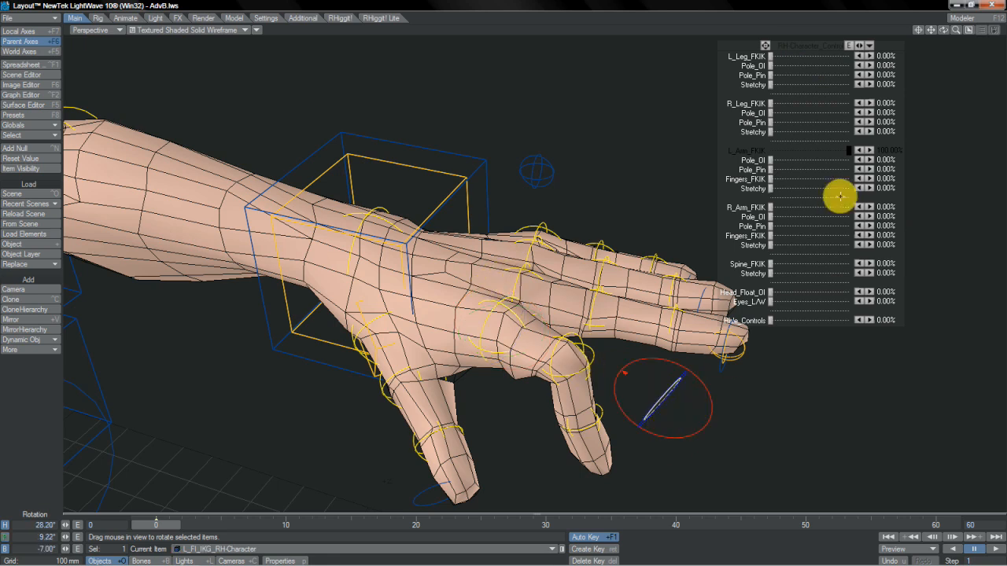
click(771, 179)
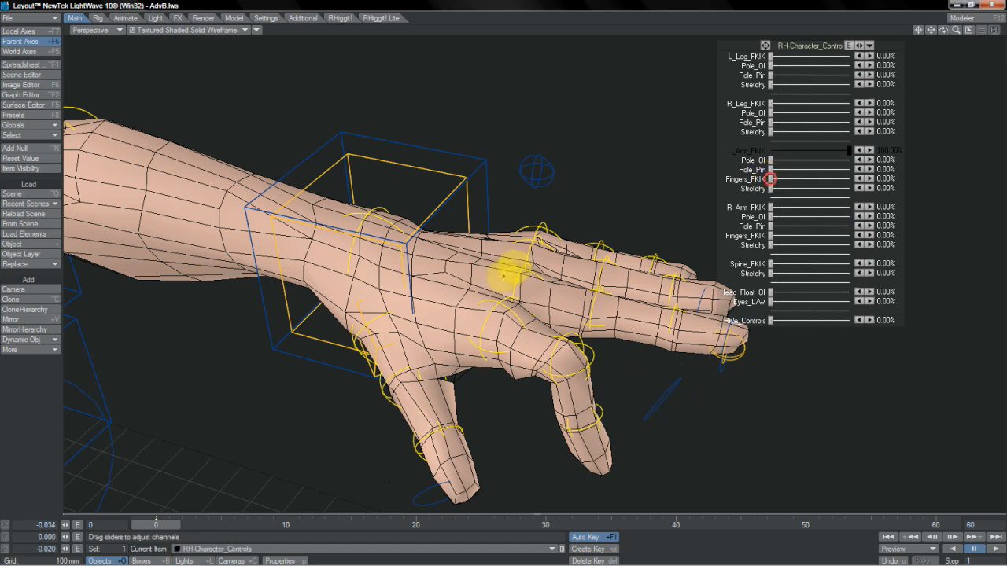
drag(770, 178, 849, 178)
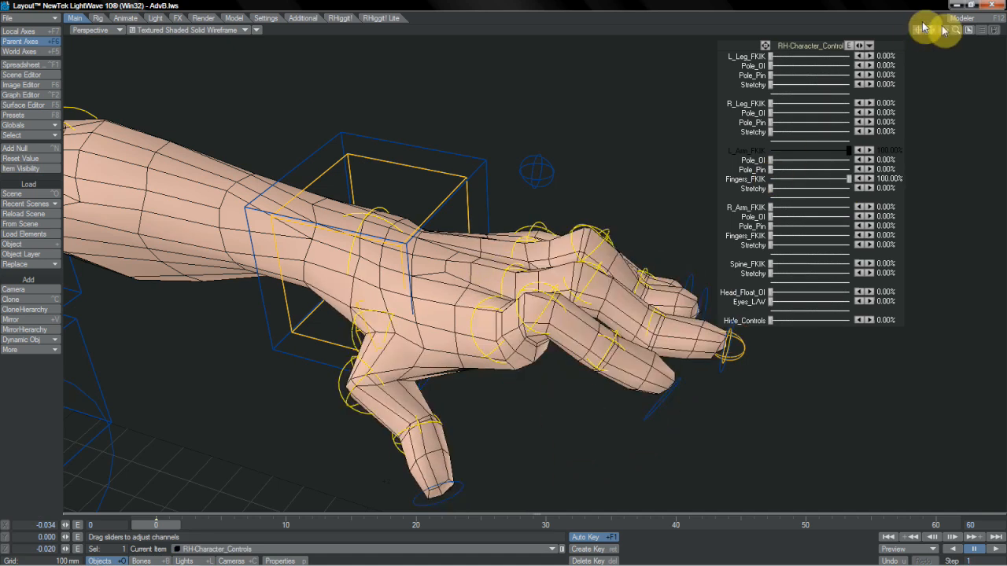
- Reposition the left thumb's IK goal to swing the thumb tip outward
drag(944, 29, 885, 31)
drag(514, 268, 945, 34)
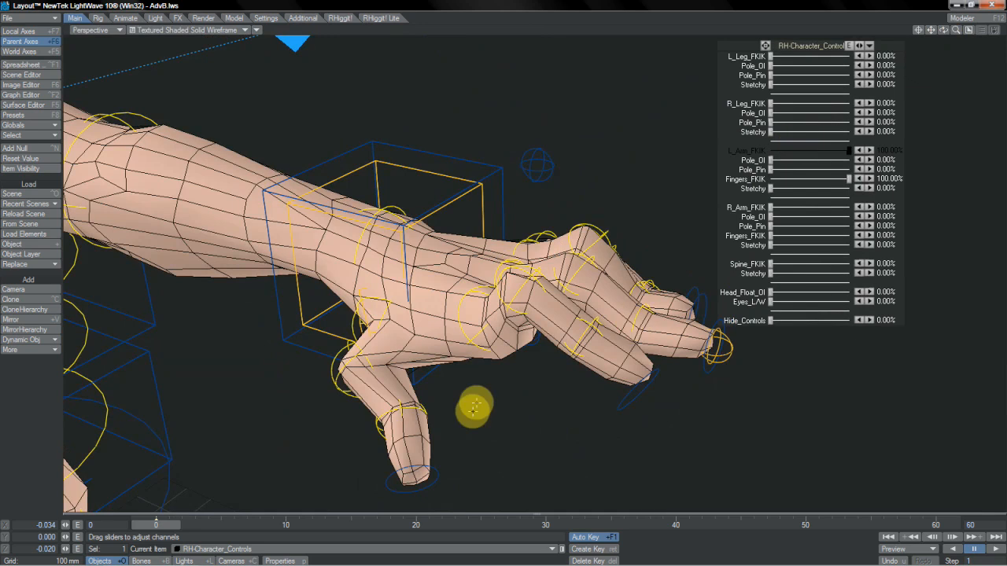
click(431, 470)
drag(445, 449, 586, 417)
key(t)
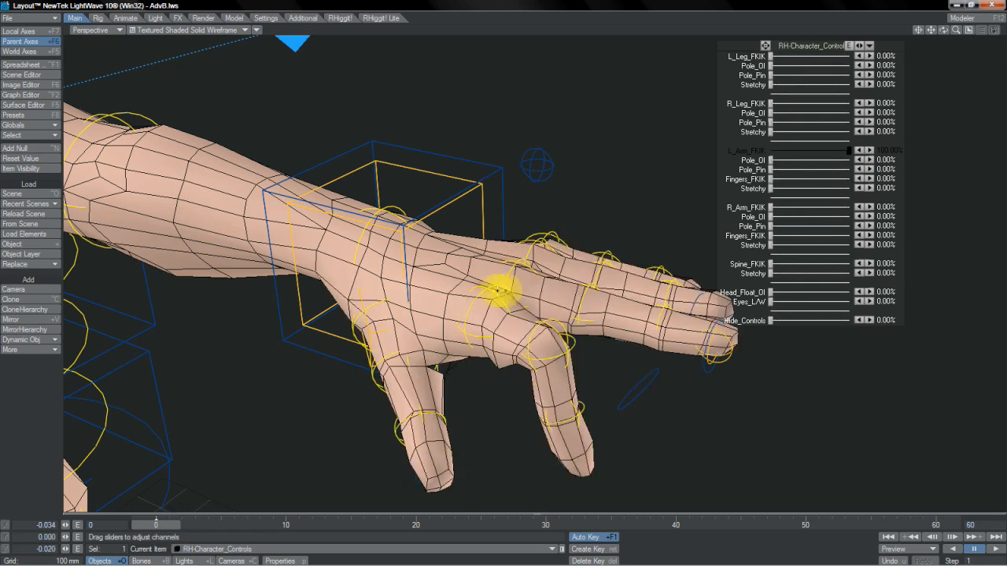
- Pose the left index finger with FK at frame 10, adjusting L_FI_1 and rotating L_FI_2 to about -68.2° heading
click(495, 291)
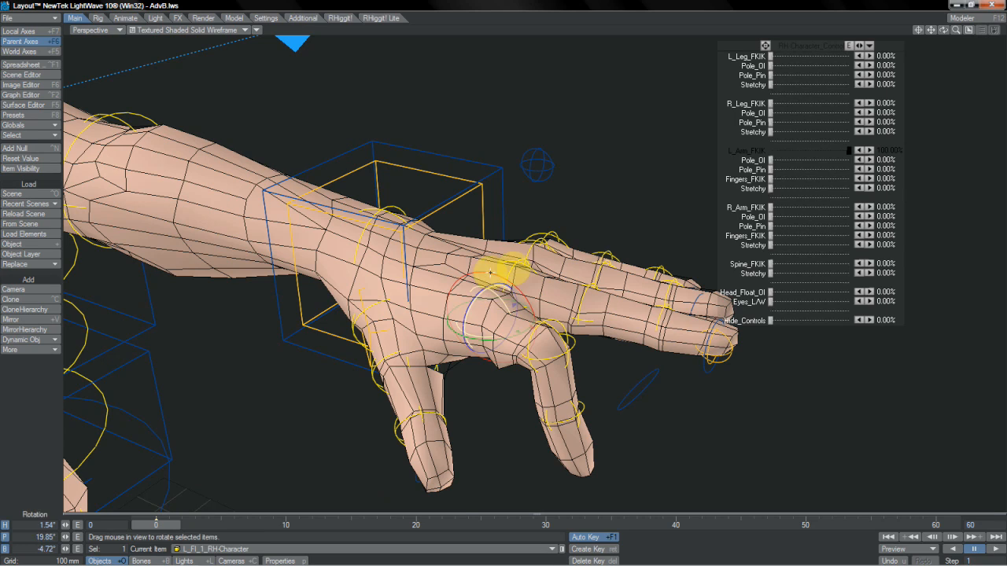
drag(460, 210, 565, 334)
key(Down)
mouse_move(561, 404)
mouse_down()
mouse_move(503, 277)
mouse_move(465, 227)
mouse_move(479, 230)
mouse_move(560, 396)
mouse_up()
key(Up)
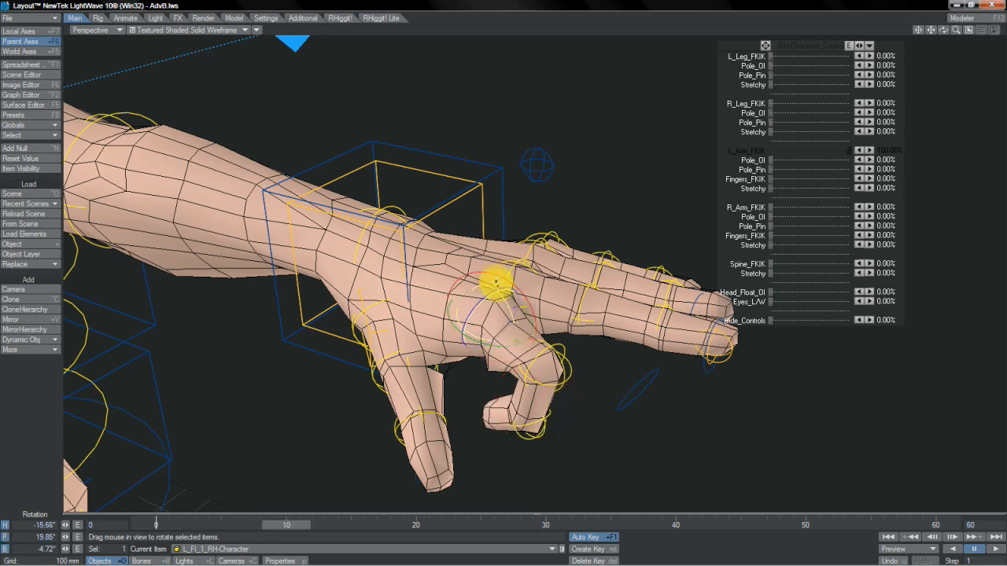
mouse_move(499, 274)
mouse_down()
mouse_move(535, 295)
mouse_move(513, 267)
mouse_move(494, 272)
mouse_up()
key(Down)
drag(418, 164, 530, 250)
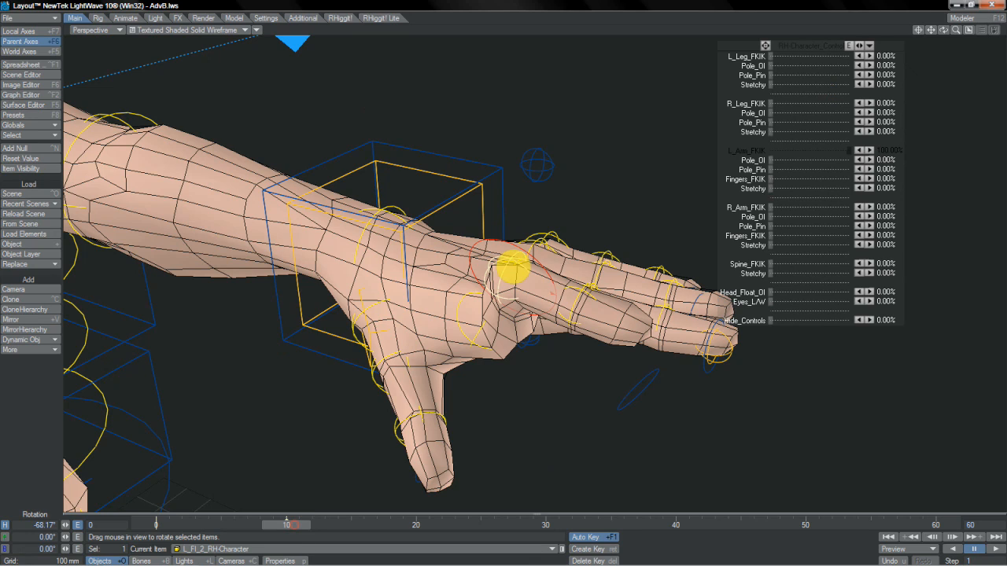
- At frame 20, set the left Fingers_FKIK to 100% and move the index finger's IK goal to about 1.8 mm X and 15.5 mm Y
drag(297, 527, 429, 527)
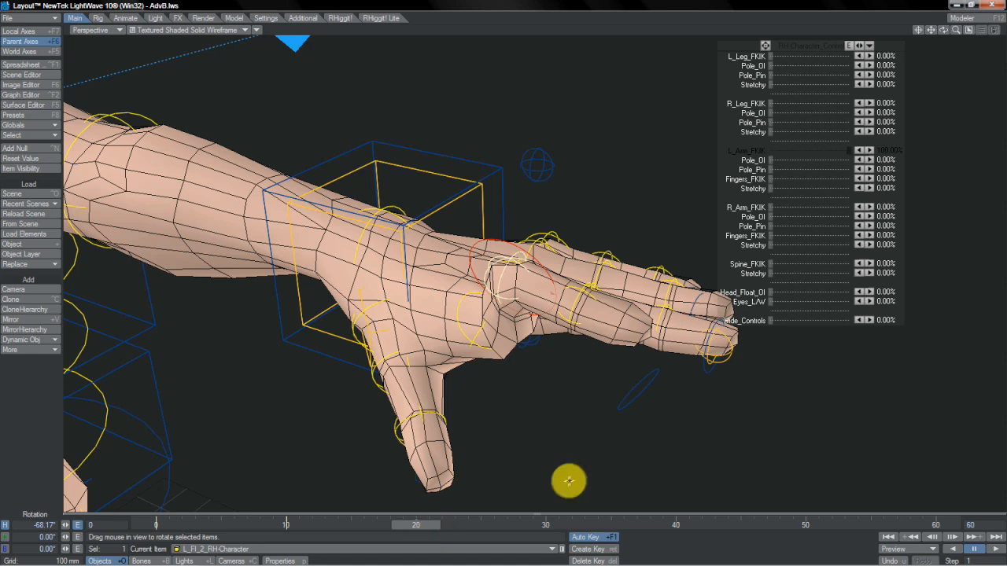
click(818, 197)
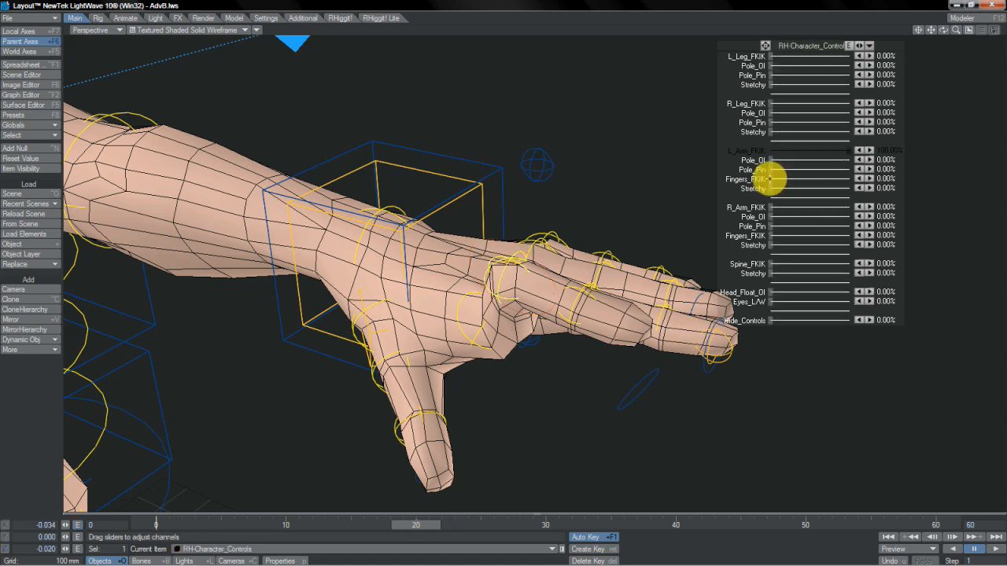
drag(513, 267, 515, 268)
drag(780, 179, 849, 179)
click(659, 390)
drag(661, 391, 688, 381)
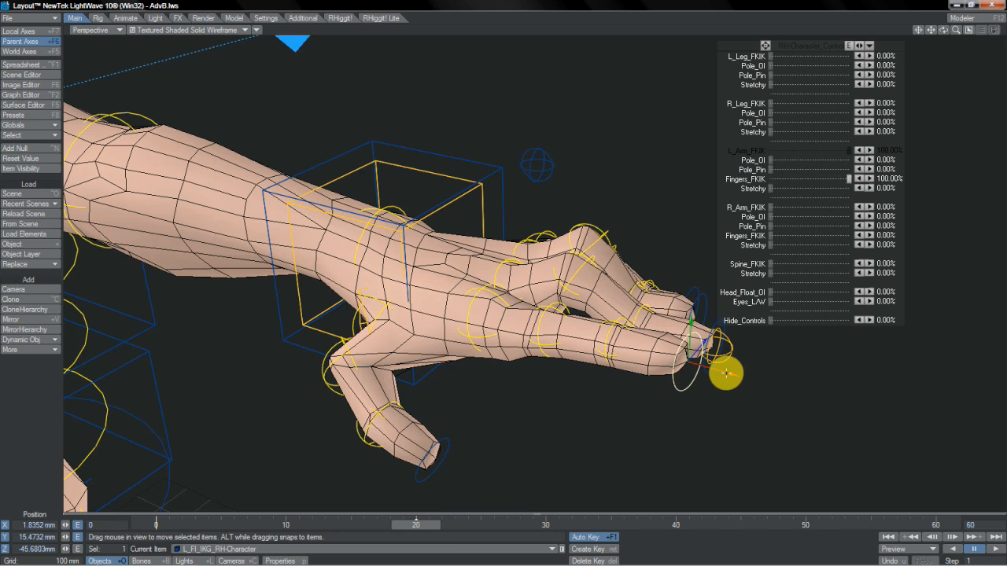
- Create motion keys at frame 20 for the left index finger's joints, from L_FI_3 up to L_FI_1
click(605, 351)
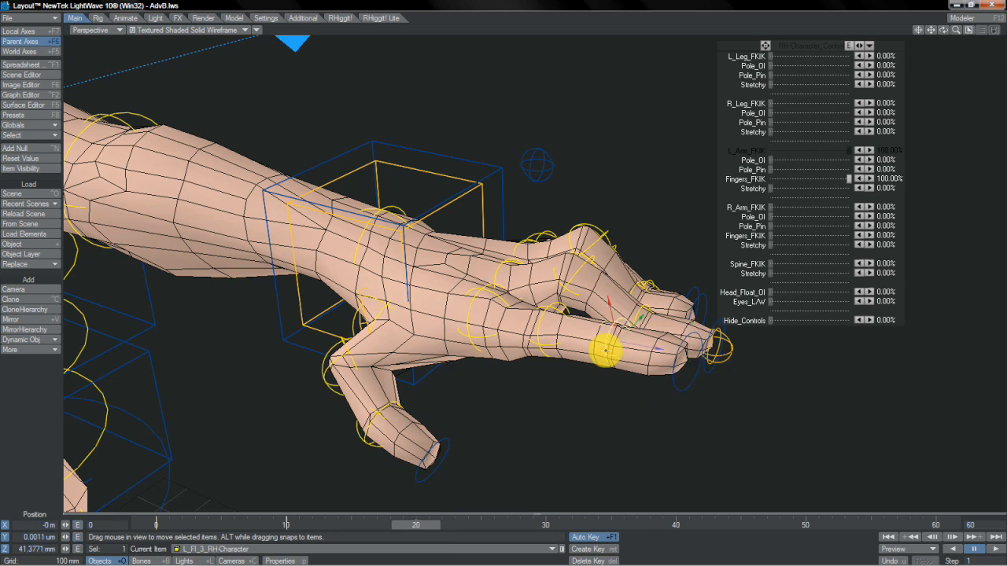
key(y)
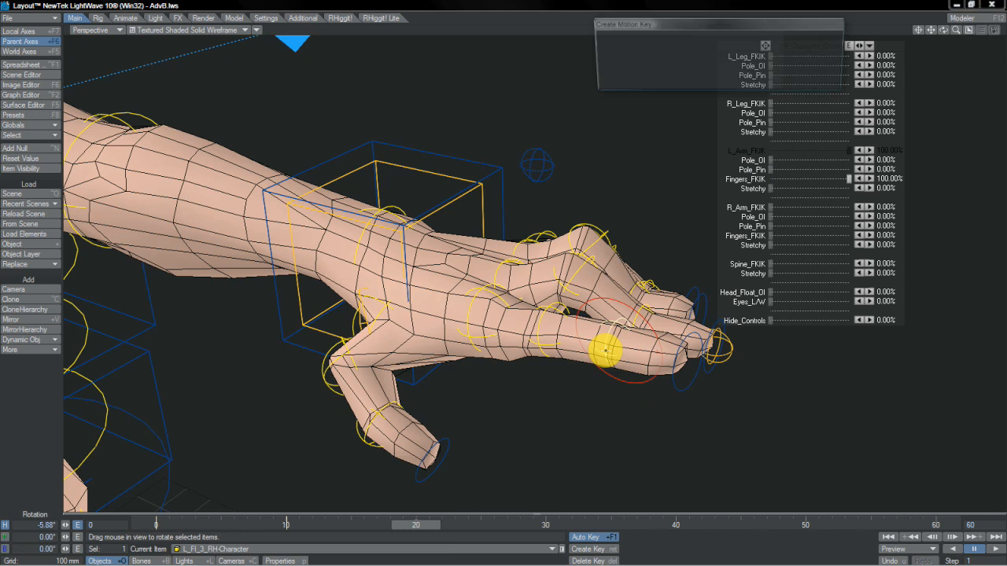
key(Up)
key(Return)
key(Return)
key(Up)
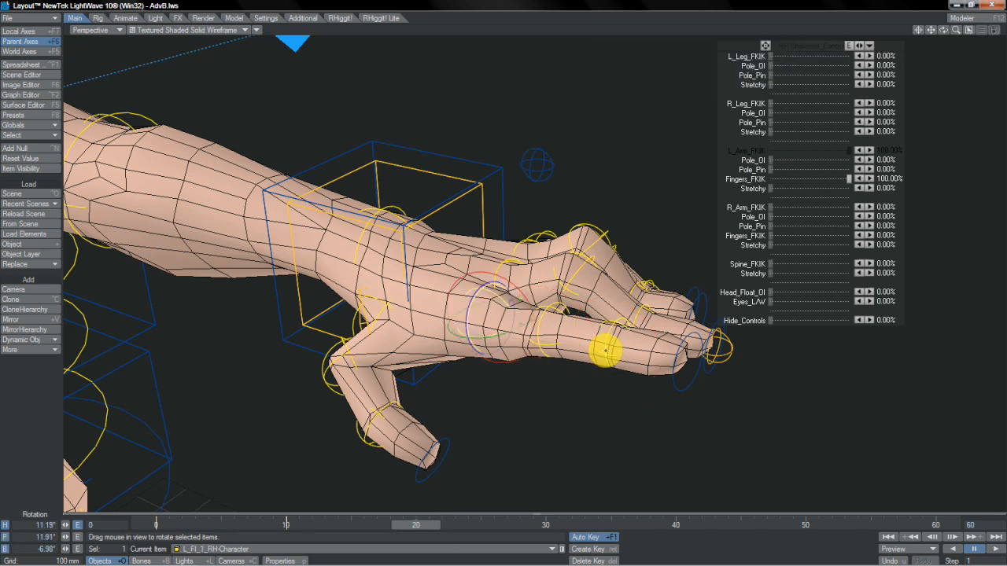
key(Return)
key(Return)
- Go back to frame 15, set the left Fingers_FKIK to 0% and select the L_FI_1 joint
key(Left)
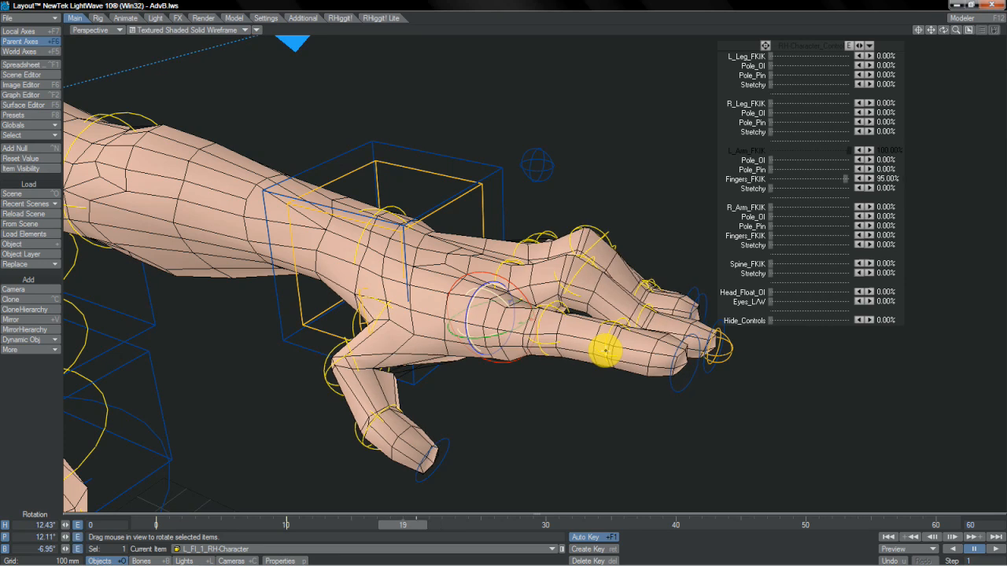
click(845, 180)
drag(843, 179, 771, 180)
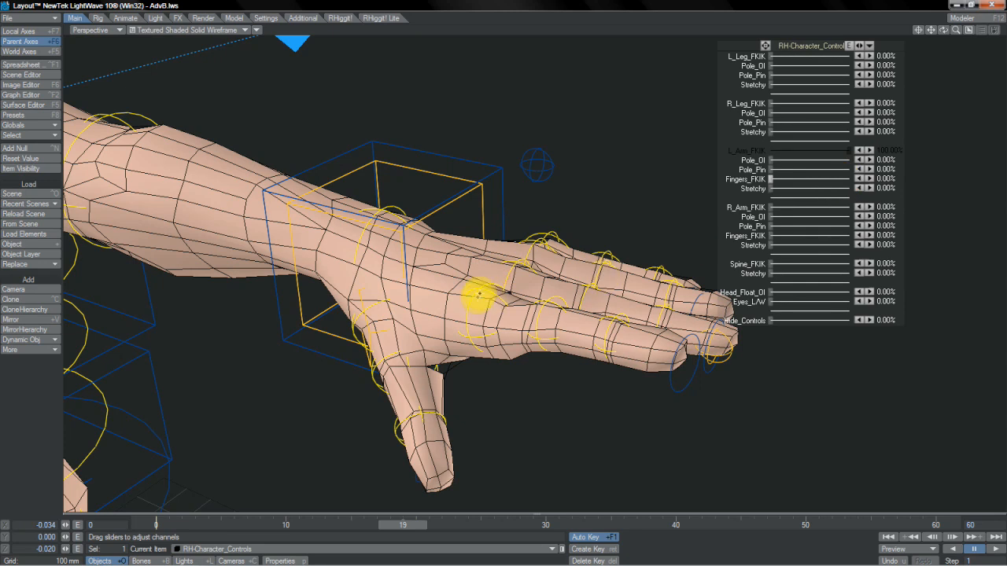
click(480, 294)
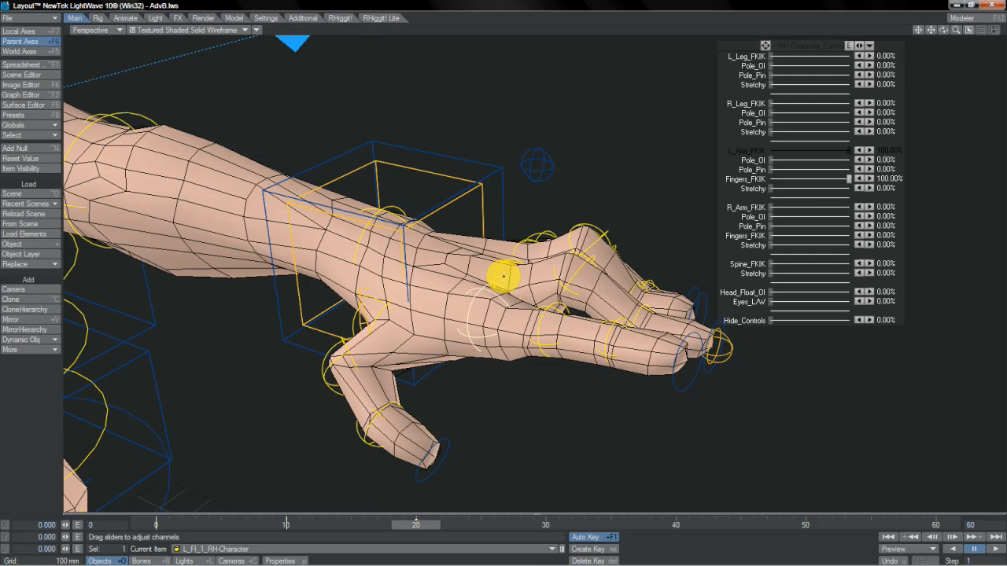
- Step back and forth through the frames before frame 20 to review the index finger's FK to IK transition
key(Left)
key(Left)
key(Left)
key(Left)
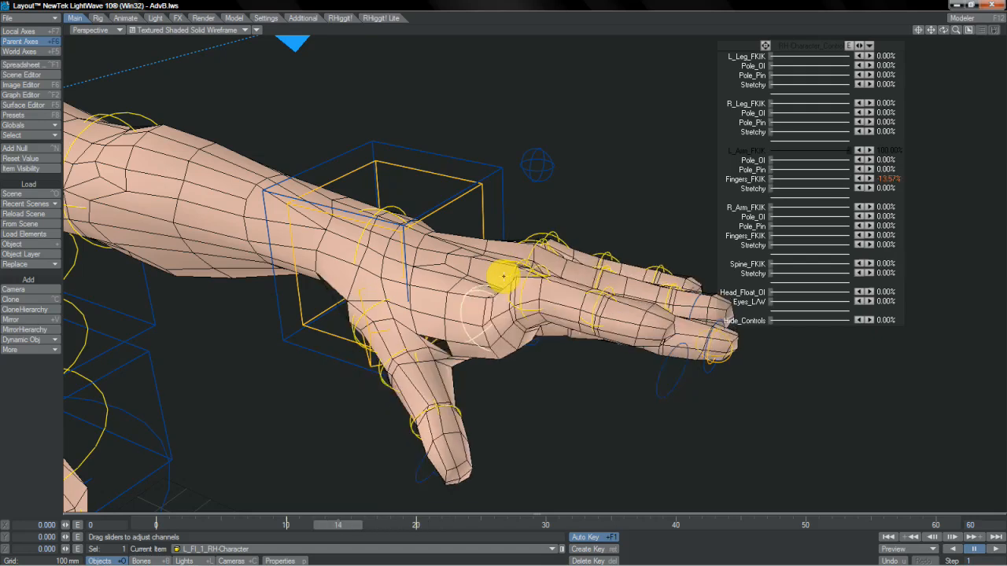
key(Right)
key(Right)
key(Right)
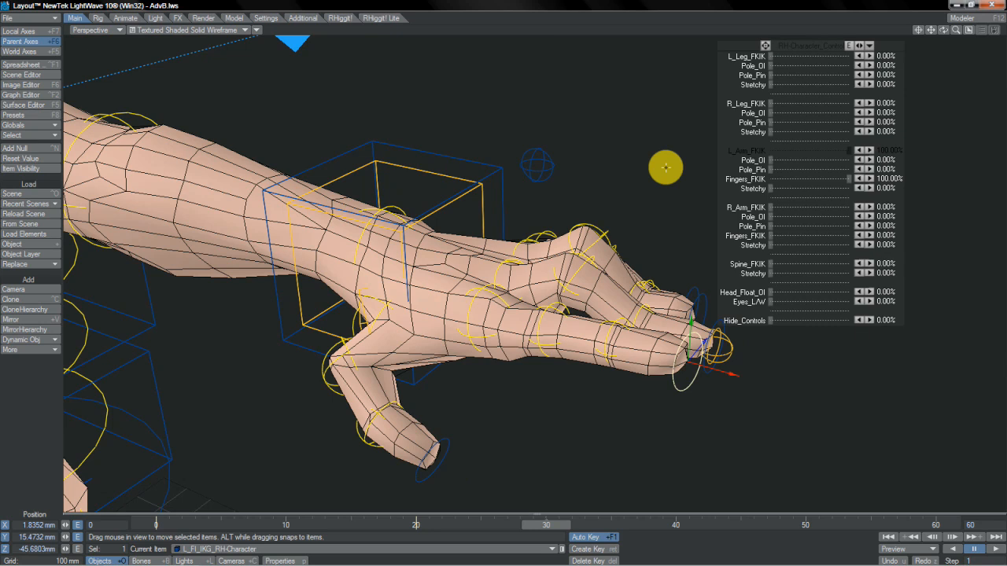
- At frame 30, rotate the left index finger's IK goal to about -4.1° heading and 7.3° pitch
drag(947, 34, 512, 266)
key(y)
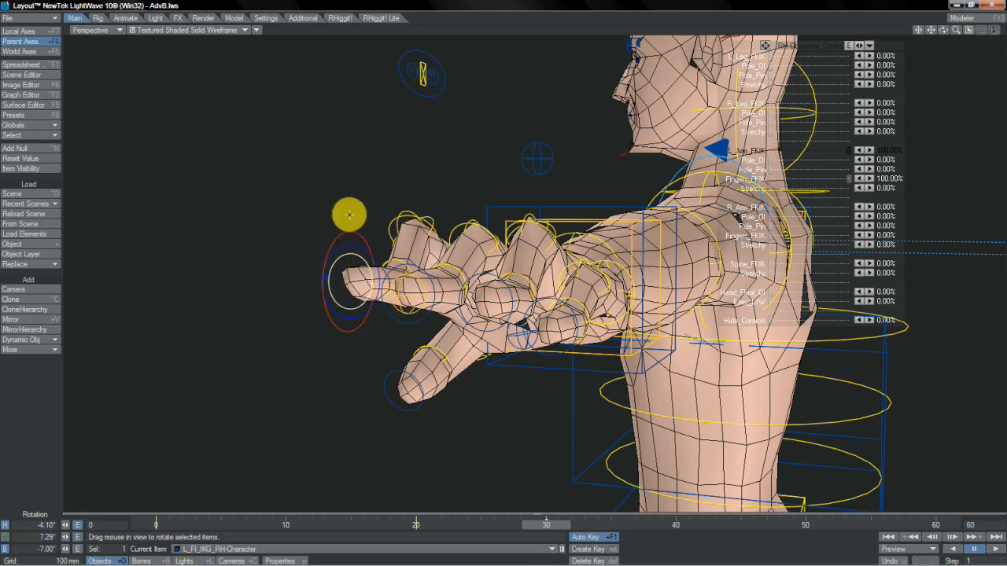